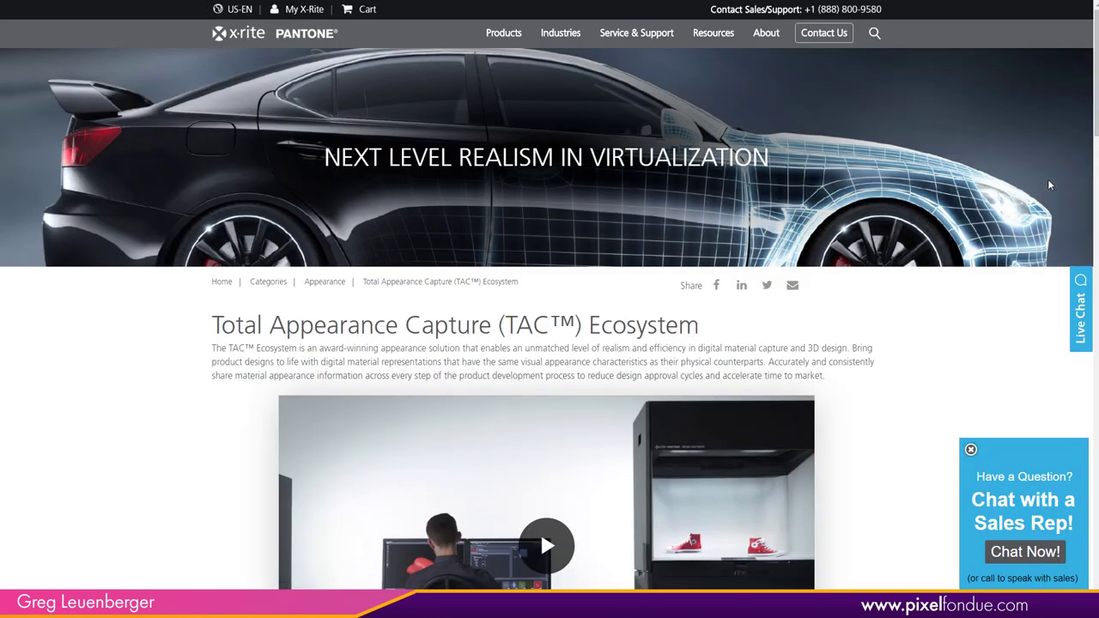
Step: Scroll down the TAC Ecosystem overview page, then back up slightly
{"action": "scroll", "coordinate": [1090, 180], "scroll_direction": "down", "scroll_amount": 3}
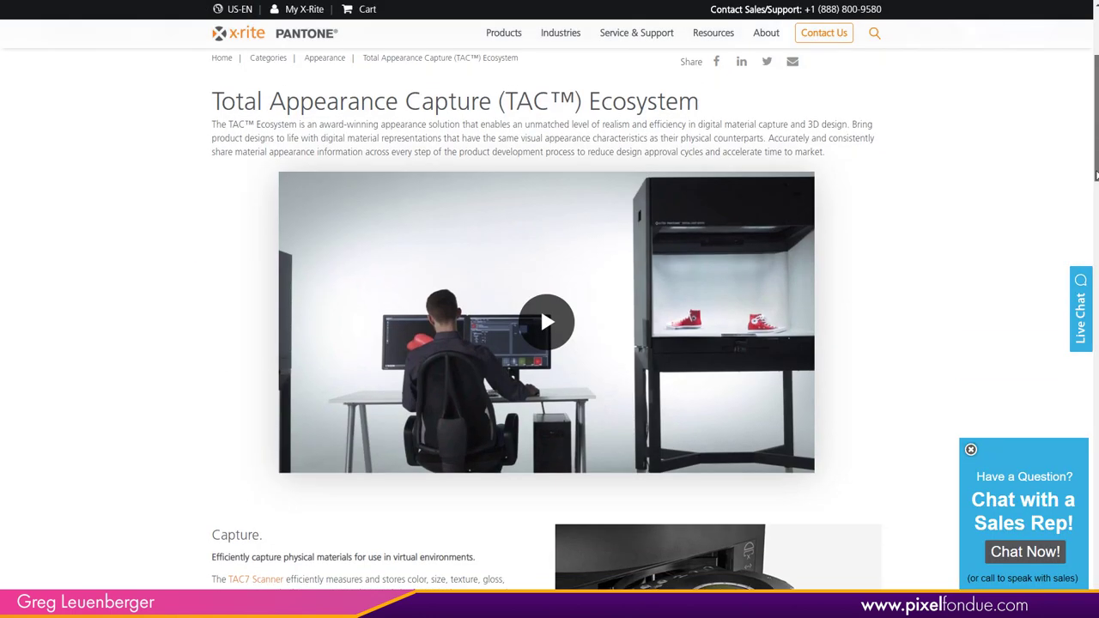
{"action": "scroll", "coordinate": [768, 253], "scroll_direction": "down", "scroll_amount": 3}
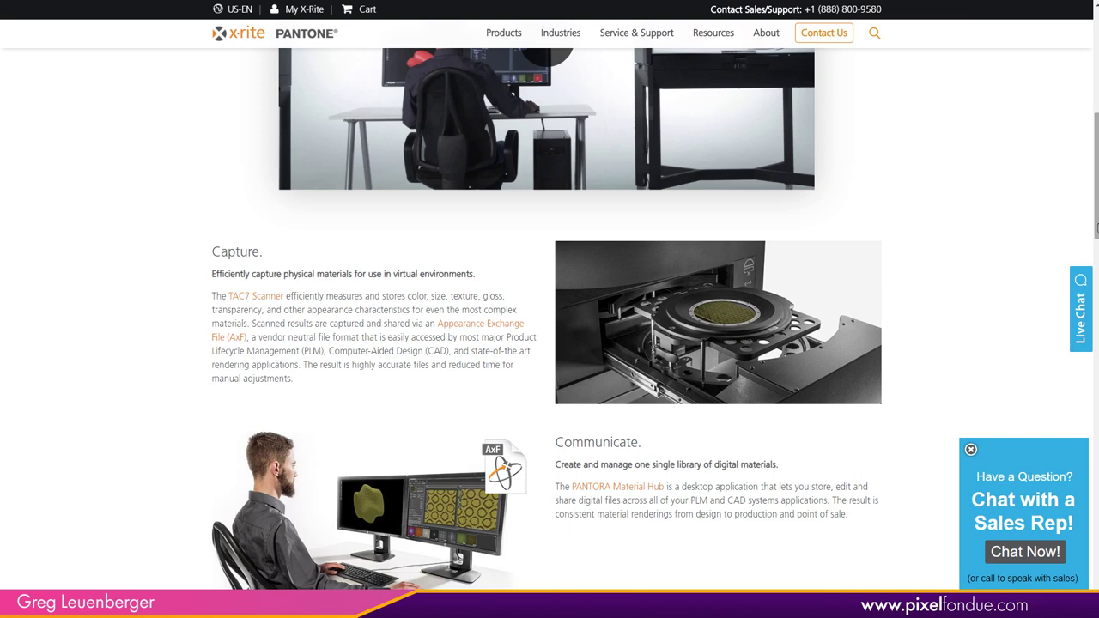
{"action": "scroll", "coordinate": [1096, 215], "scroll_direction": "down", "scroll_amount": 1}
{"action": "scroll", "coordinate": [1085, 294], "scroll_direction": "down", "scroll_amount": 4}
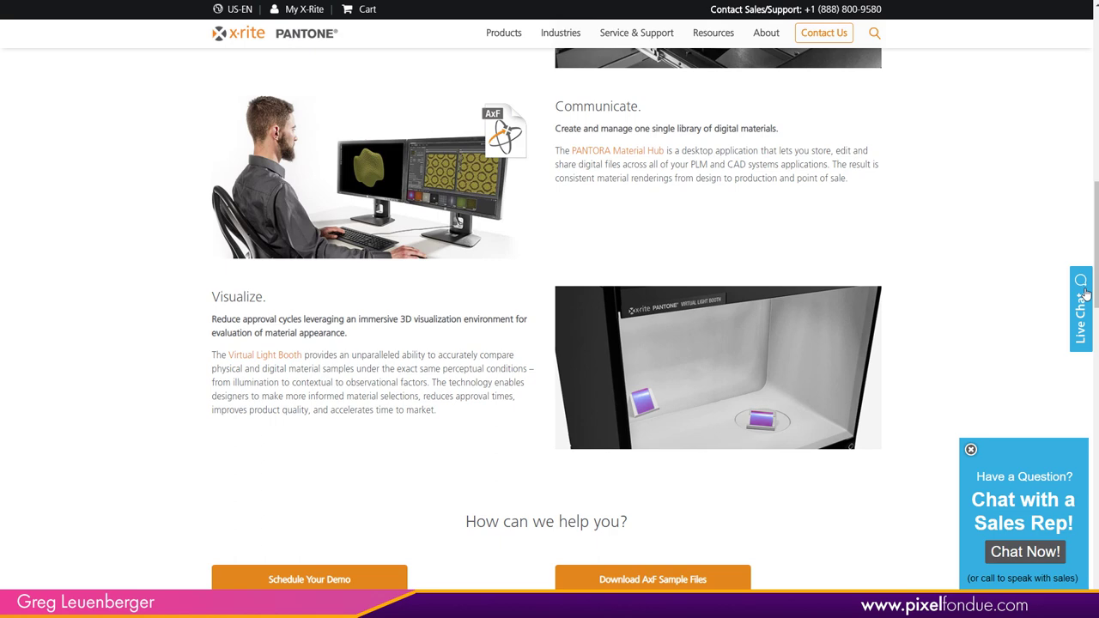
{"action": "scroll", "coordinate": [1048, 248], "scroll_direction": "up", "scroll_amount": 10}
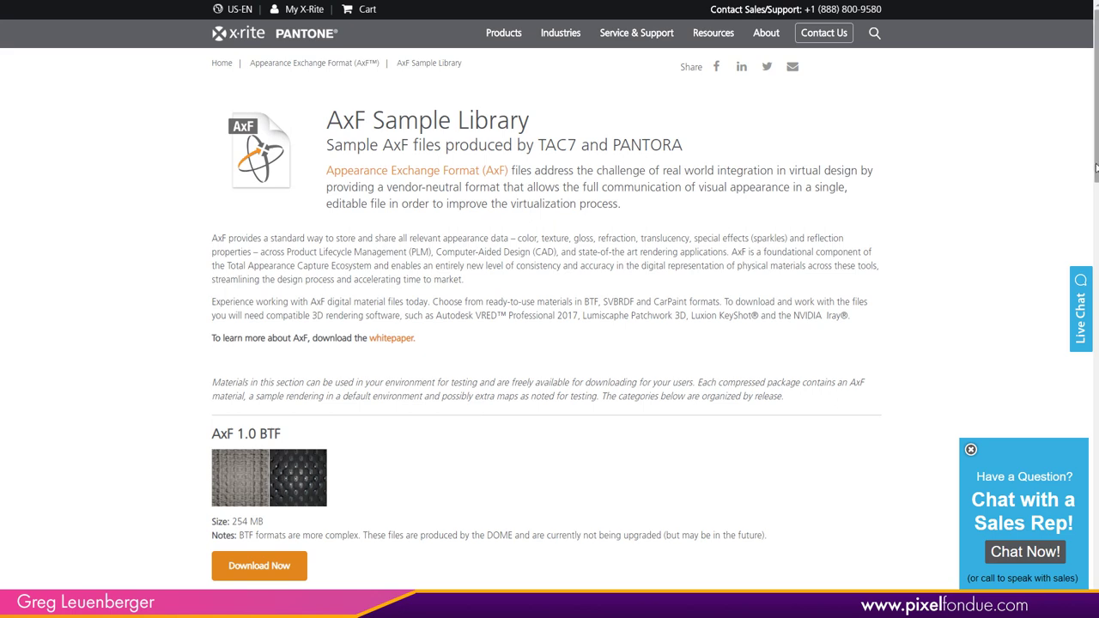
{"action": "left_click_drag", "start_coordinate": [1097, 172], "coordinate": [1096, 196]}
{"action": "scroll", "coordinate": [1074, 292], "scroll_direction": "down", "scroll_amount": 4}
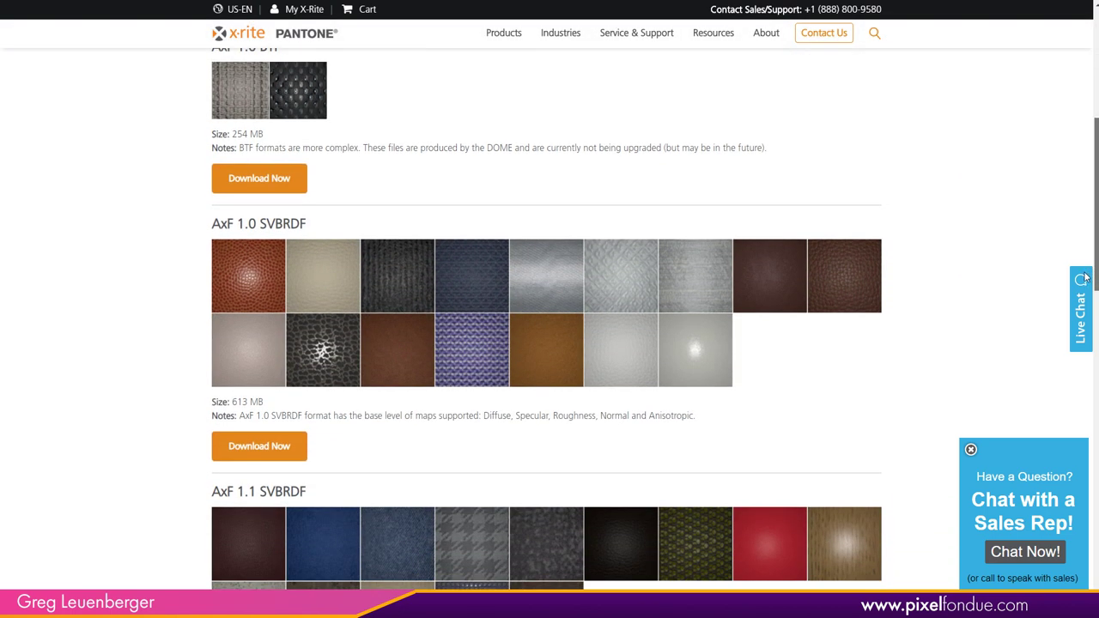
{"action": "scroll", "coordinate": [1071, 299], "scroll_direction": "down", "scroll_amount": 1}
{"action": "left_click_drag", "start_coordinate": [256, 134], "coordinate": [212, 137]}
{"action": "left_click", "coordinate": [122, 217]}
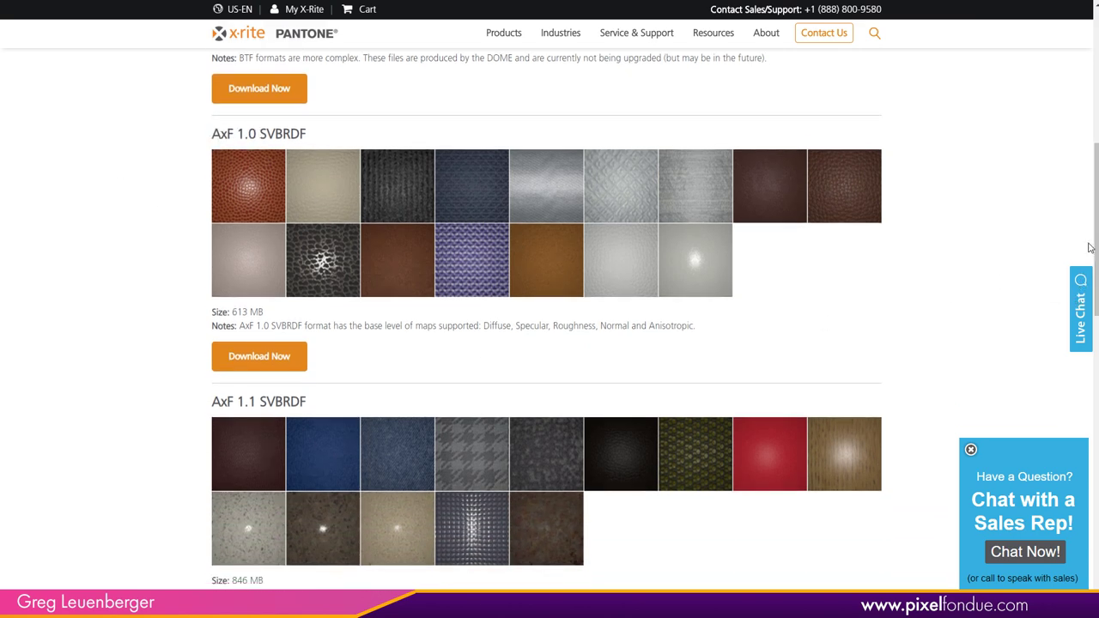
{"action": "scroll", "coordinate": [1091, 257], "scroll_direction": "down", "scroll_amount": 5}
{"action": "scroll", "coordinate": [1071, 388], "scroll_direction": "down", "scroll_amount": 4}
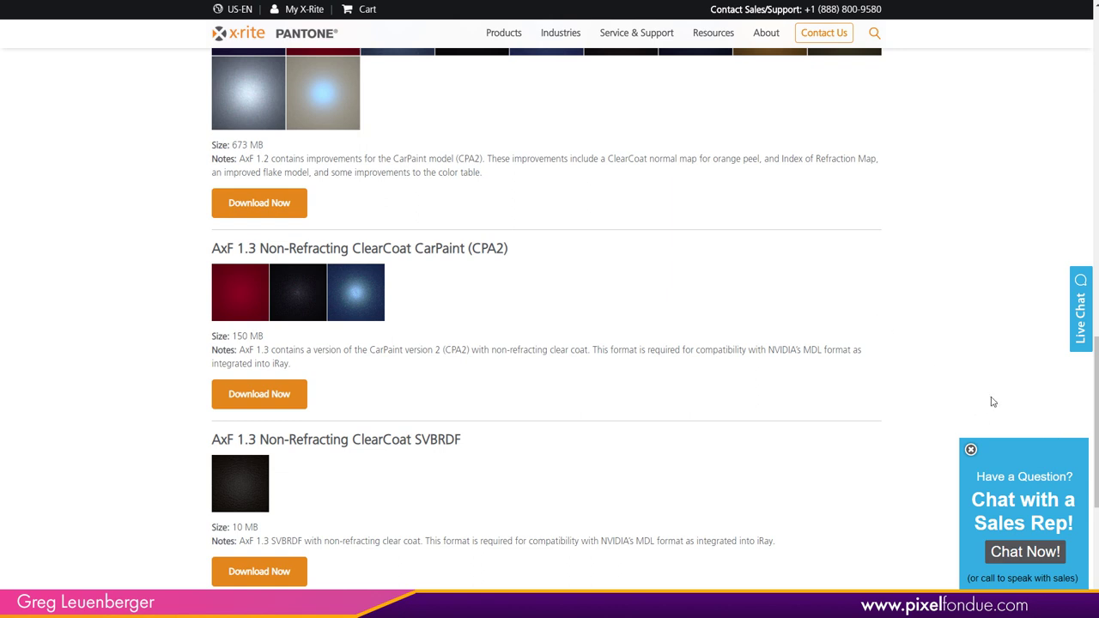
{"action": "scroll", "coordinate": [1031, 387], "scroll_direction": "up", "scroll_amount": 7}
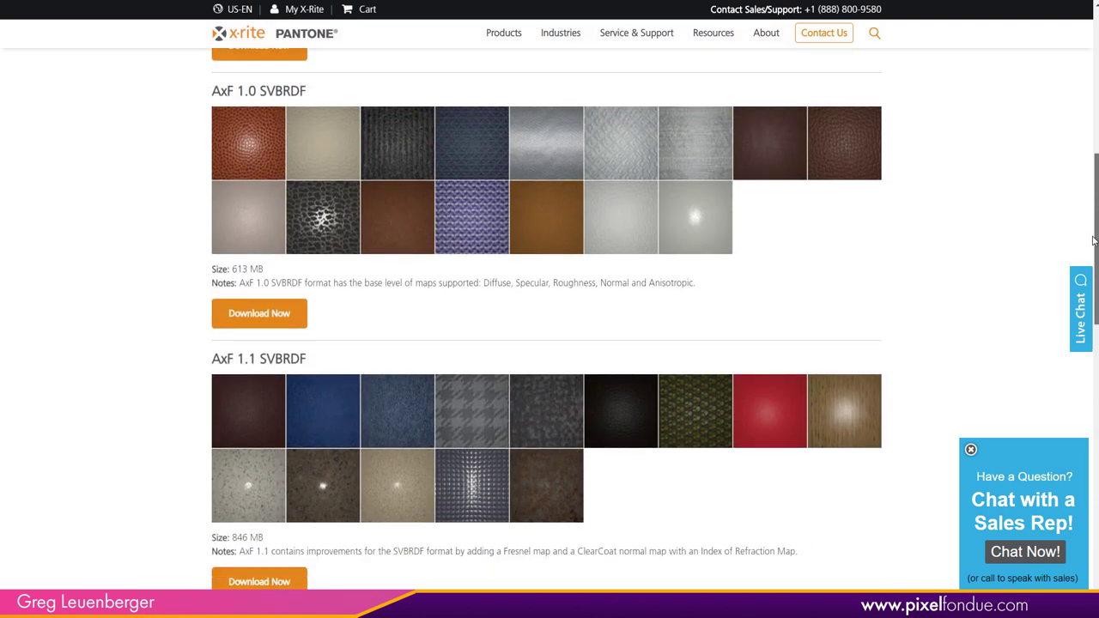
{"action": "scroll", "coordinate": [920, 359], "scroll_direction": "down", "scroll_amount": 5}
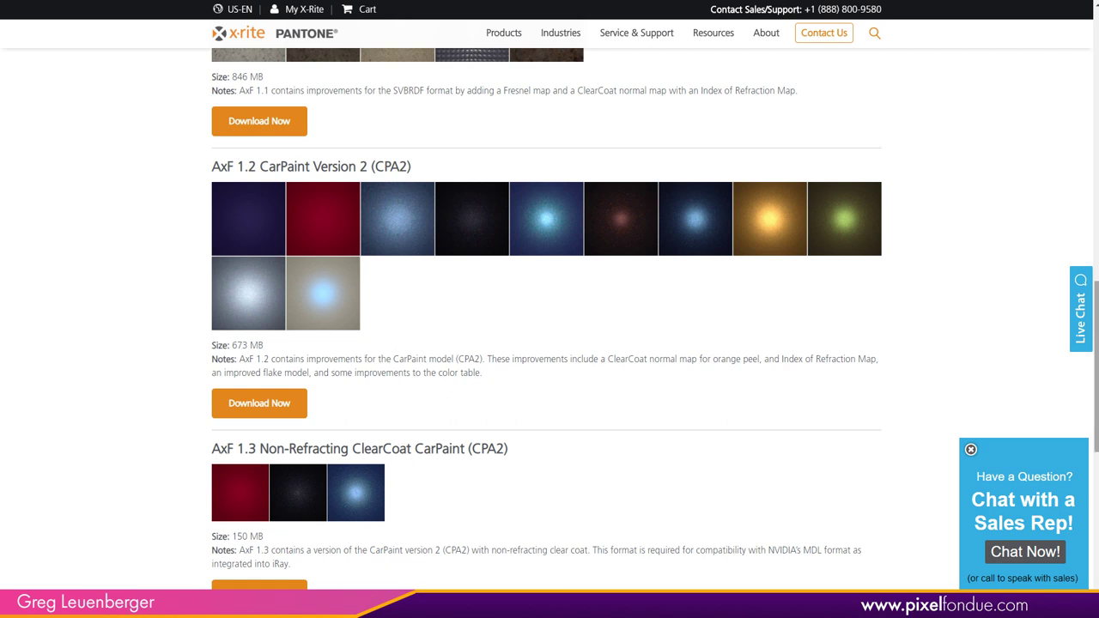
{"action": "scroll", "coordinate": [1037, 322], "scroll_direction": "down", "scroll_amount": 1}
{"action": "scroll", "coordinate": [1038, 322], "scroll_direction": "up", "scroll_amount": 4}
{"action": "scroll", "coordinate": [589, 172], "scroll_direction": "up", "scroll_amount": 2}
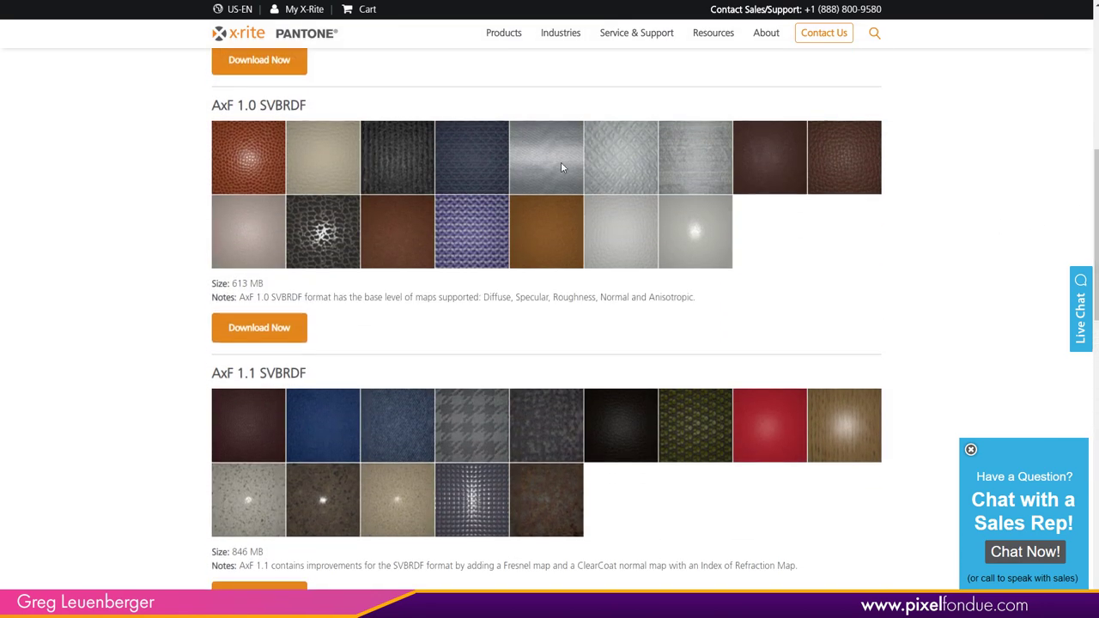
{"action": "scroll", "coordinate": [1038, 146], "scroll_direction": "up", "scroll_amount": 7}
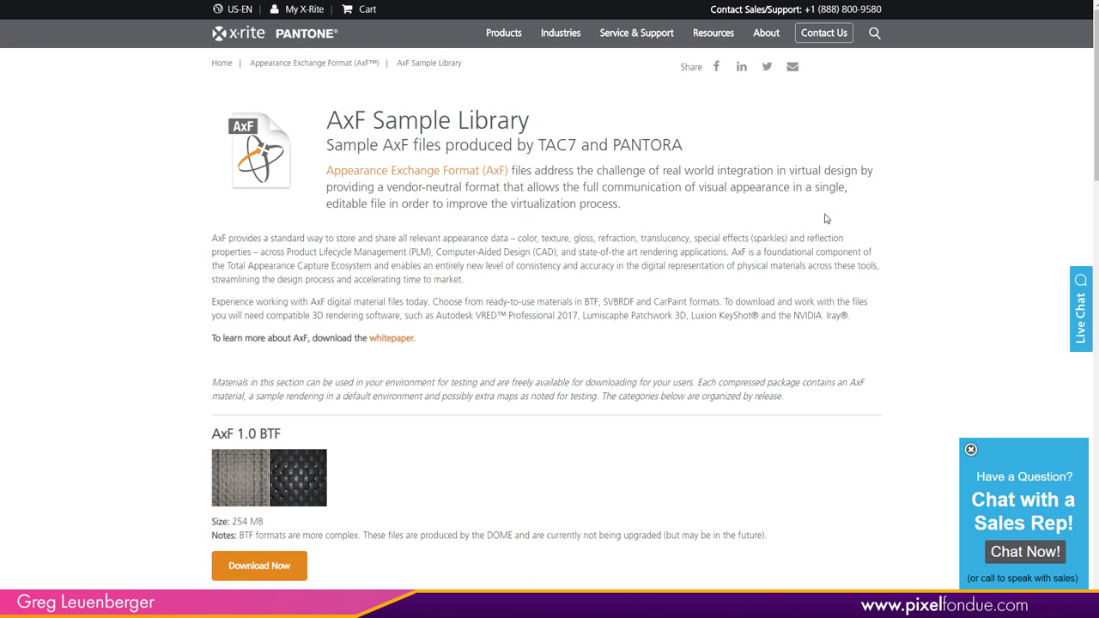
{"action": "left_click_drag", "start_coordinate": [814, 187], "coordinate": [390, 206]}
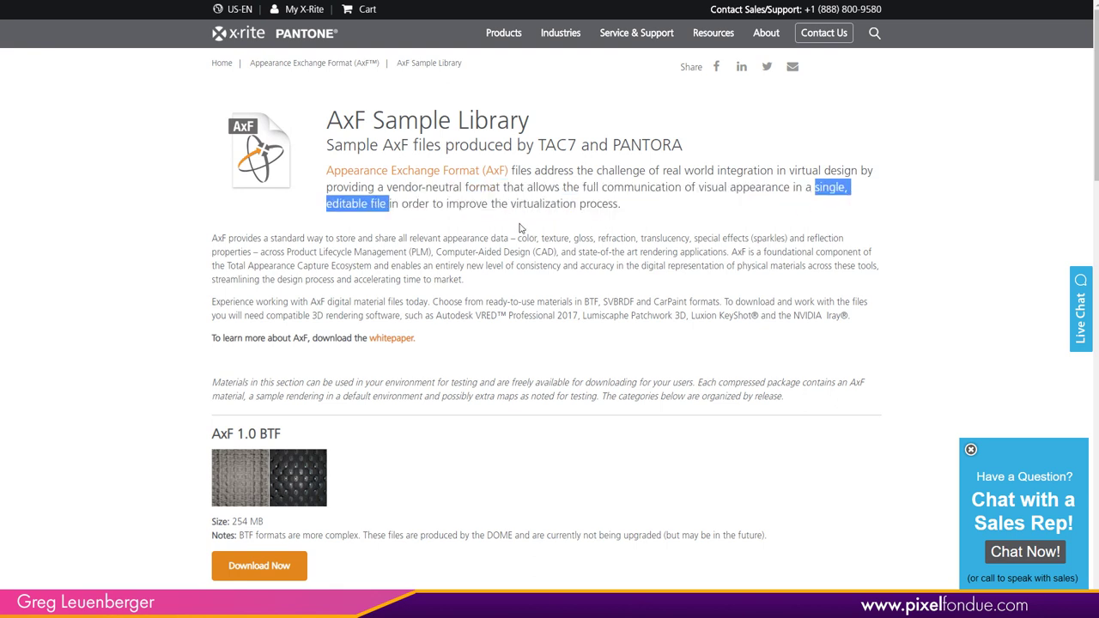
{"action": "left_click", "coordinate": [922, 209]}
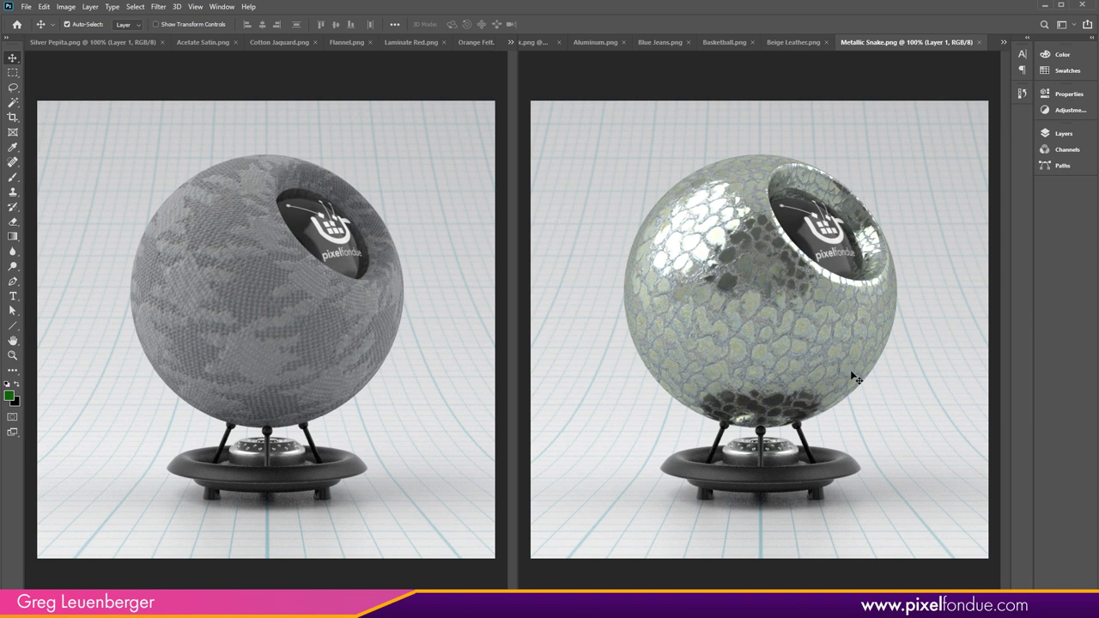
Step: Compare the Aluminum, Blue Jeans, Basketball and Silk renders in the right tab group
{"action": "left_click", "coordinate": [612, 44]}
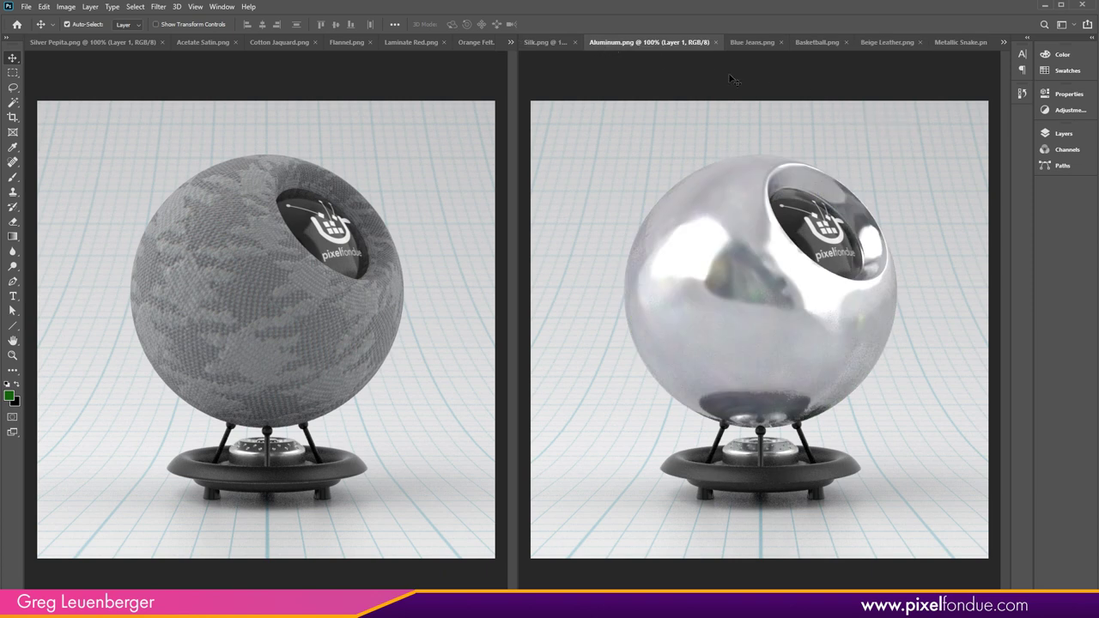
{"action": "left_click", "coordinate": [764, 42]}
{"action": "left_click", "coordinate": [824, 42]}
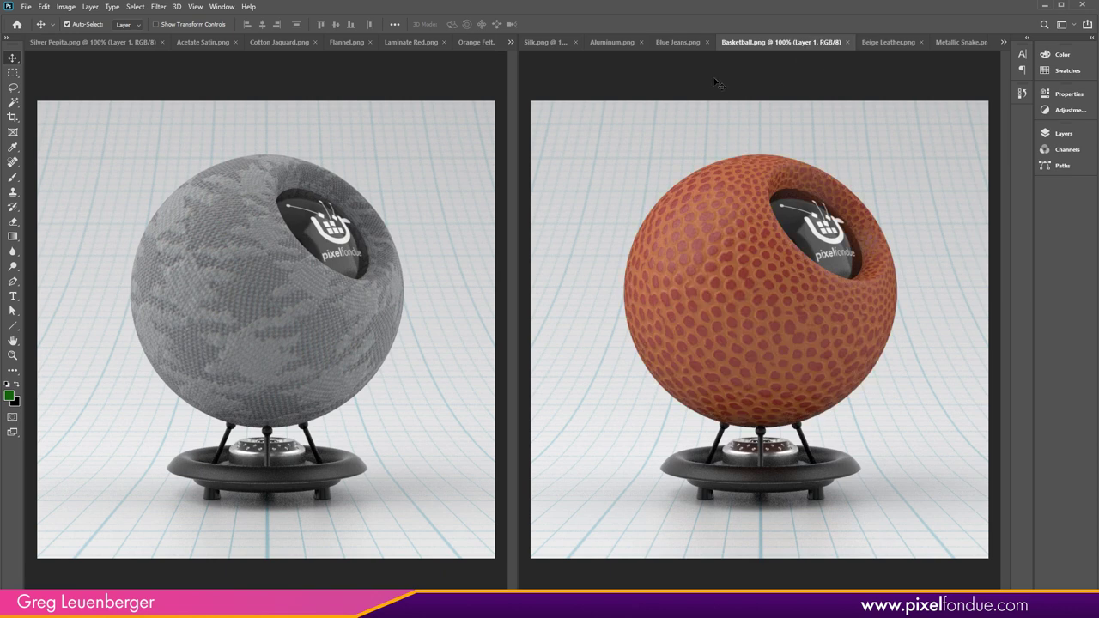
{"action": "left_click", "coordinate": [544, 44]}
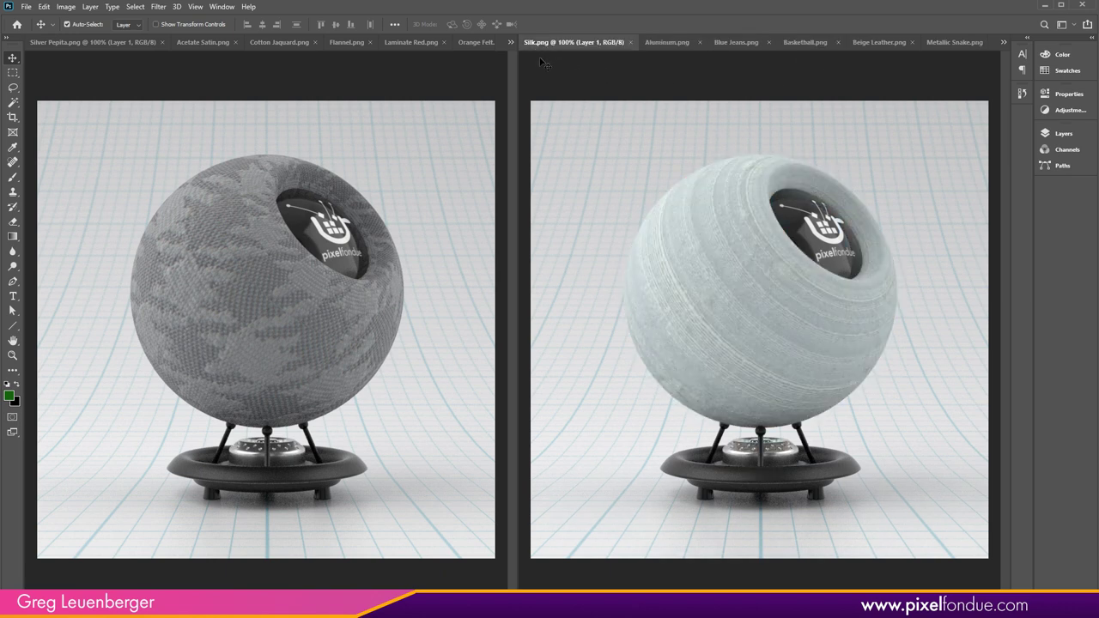
Step: Compare the Flannel, Laminate Red, Orange Felt, Cotton Jacquard and Acetate Satin renders on the left
{"action": "left_click", "coordinate": [348, 45]}
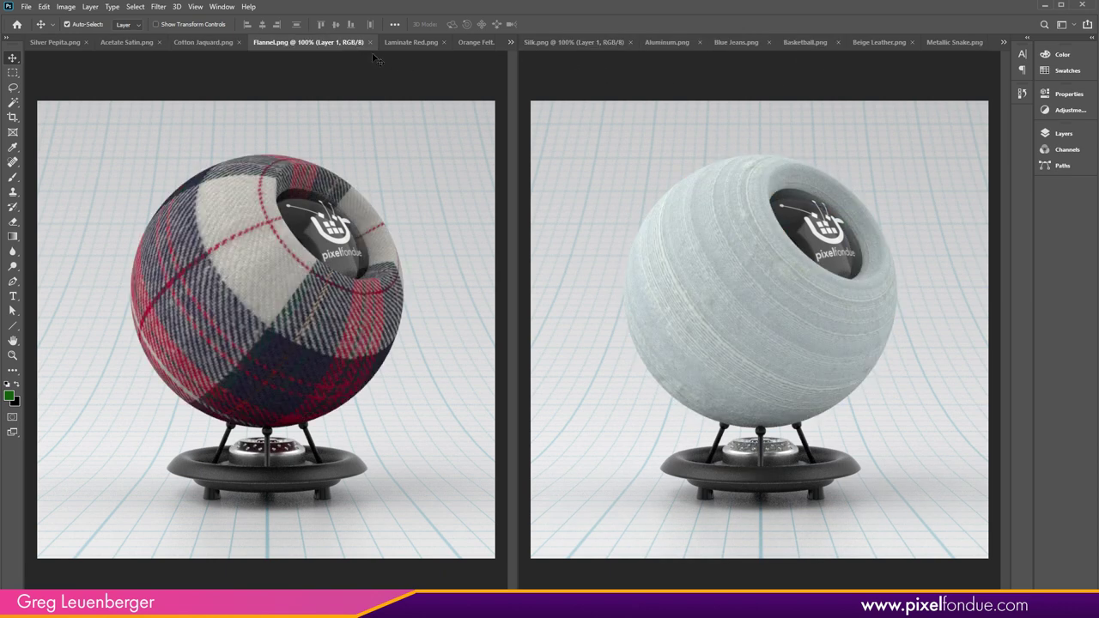
{"action": "left_click", "coordinate": [405, 45]}
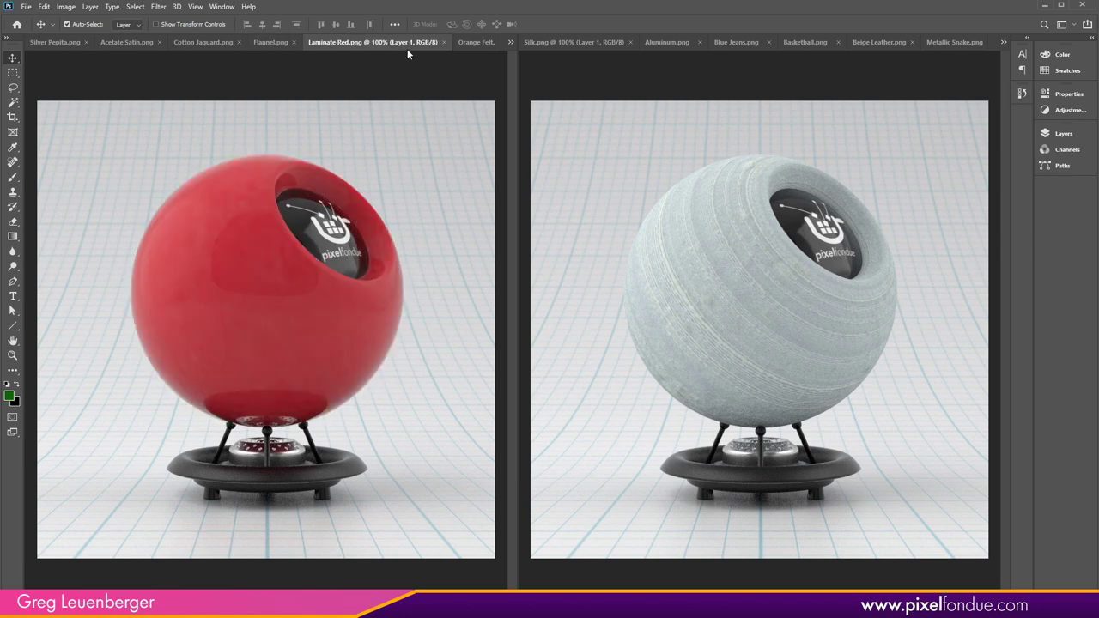
{"action": "left_click", "coordinate": [473, 45]}
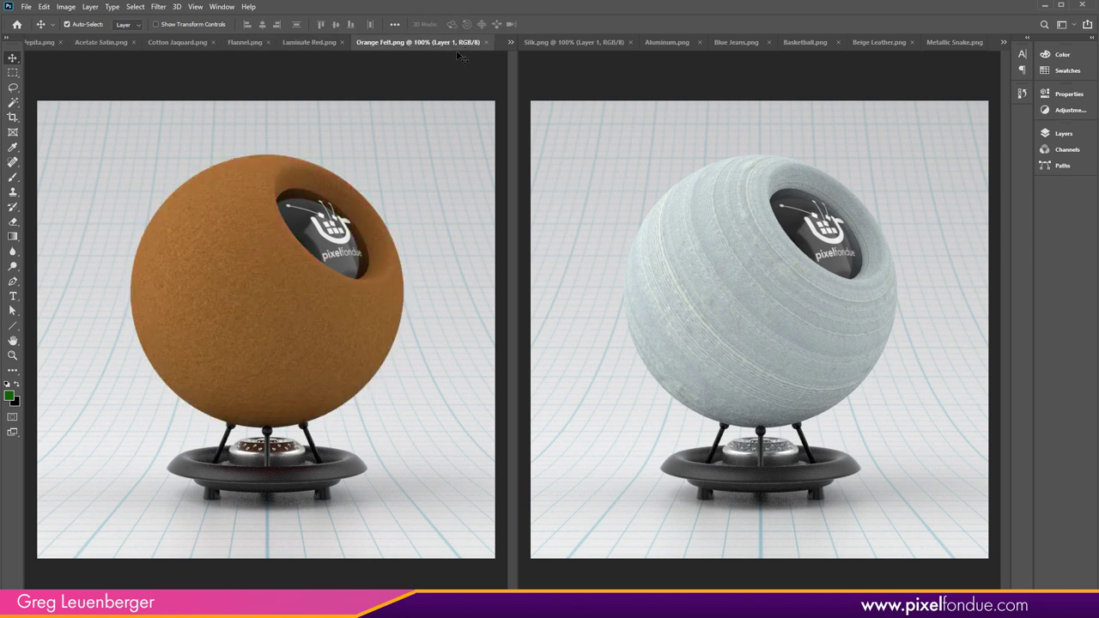
{"action": "left_click", "coordinate": [244, 44]}
{"action": "left_click", "coordinate": [189, 43]}
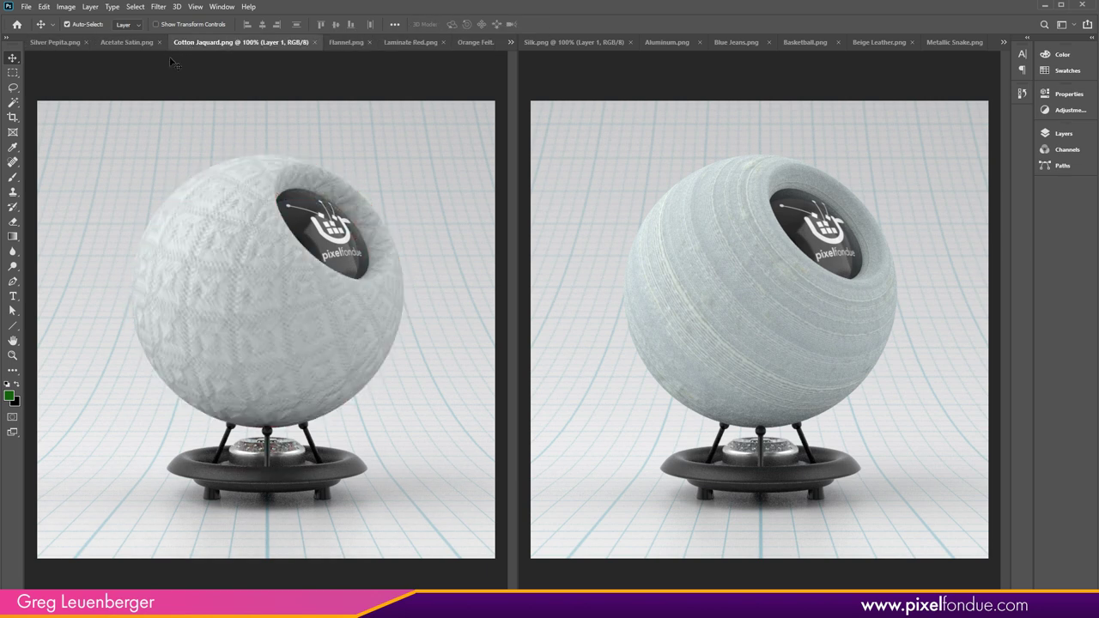
{"action": "left_click", "coordinate": [130, 43]}
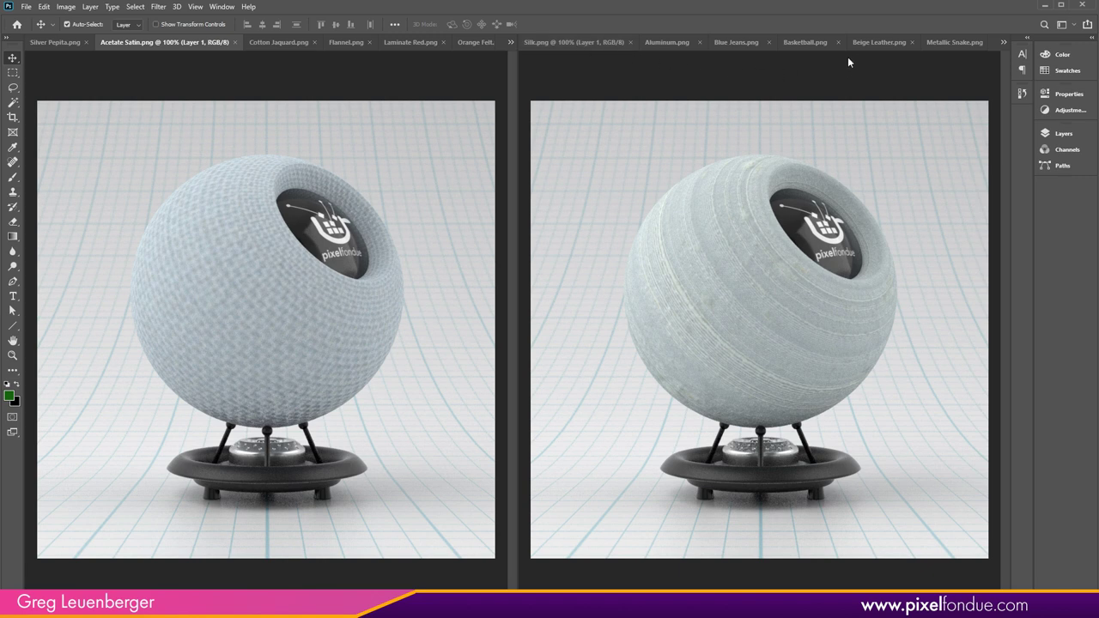
Step: Show Beige Leather on the right and Quartz on the left via the overflow lists
{"action": "left_click", "coordinate": [871, 42]}
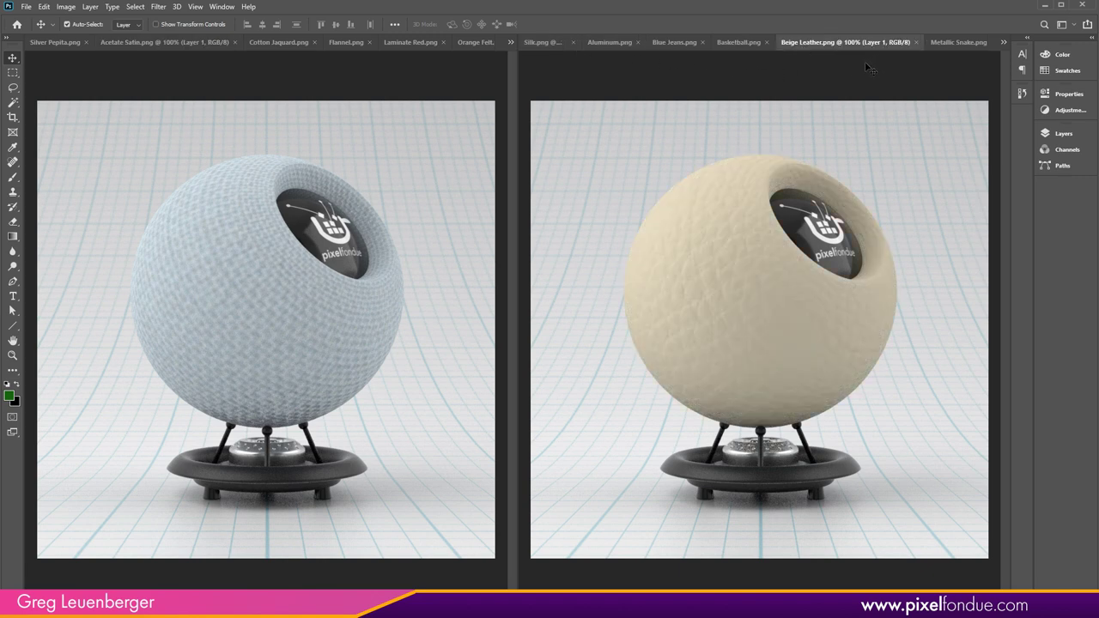
{"action": "left_click", "coordinate": [1004, 42]}
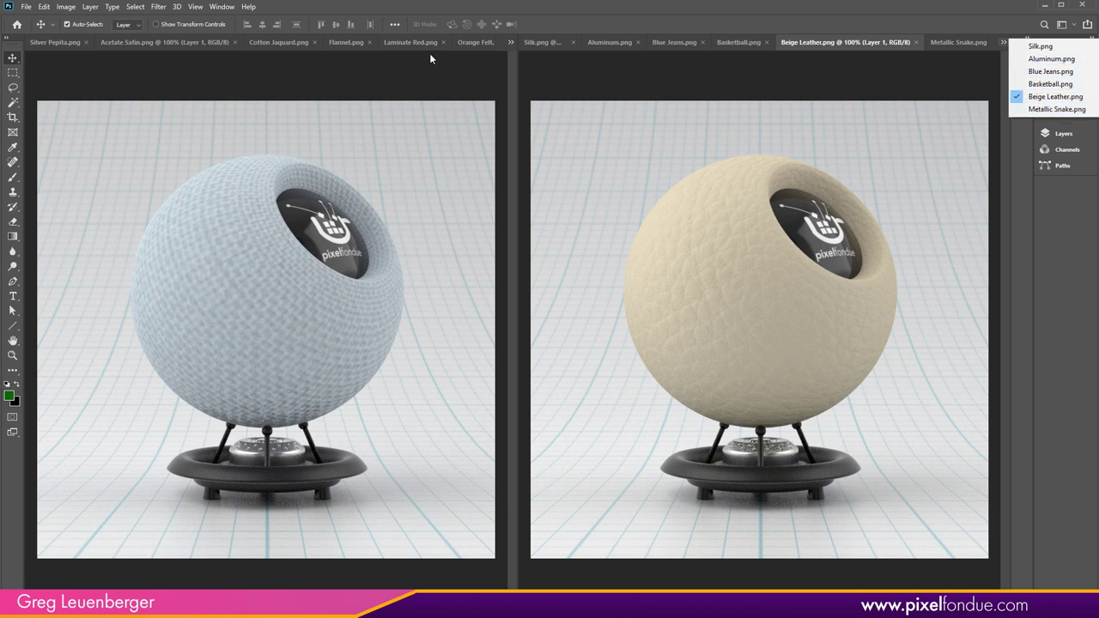
{"action": "left_click", "coordinate": [510, 43]}
{"action": "left_click", "coordinate": [562, 139]}
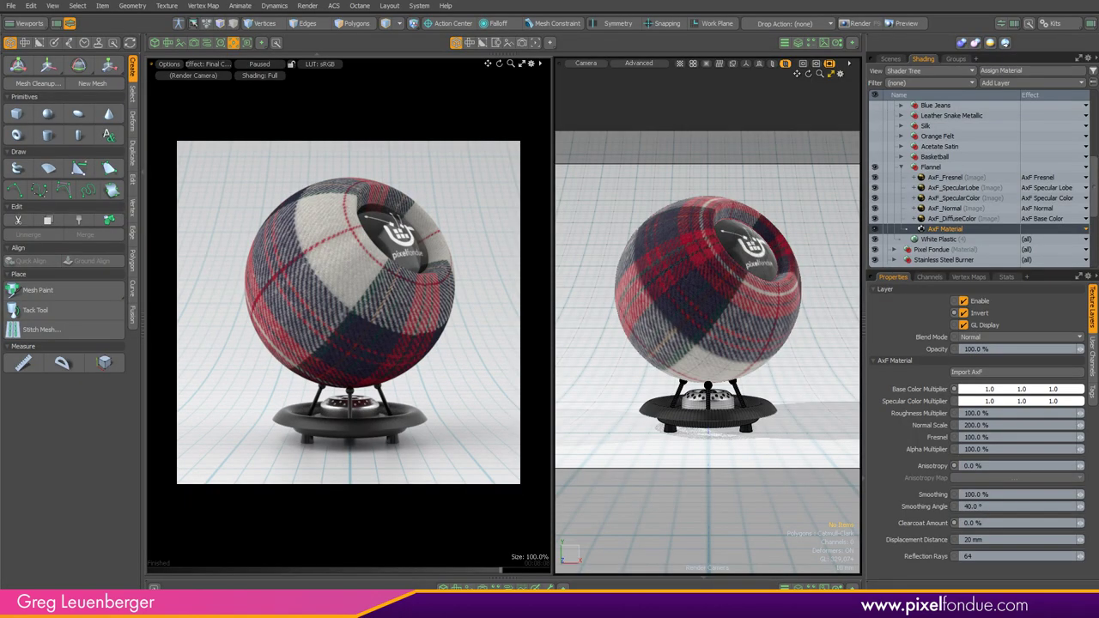
{"action": "left_click", "coordinate": [938, 169]}
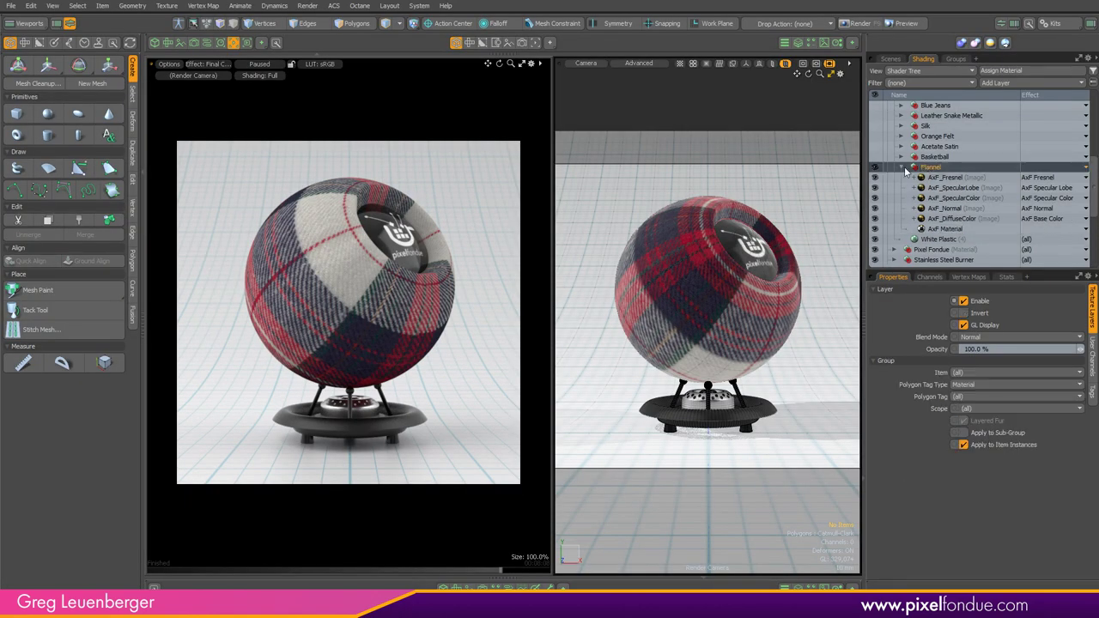
{"action": "left_click", "coordinate": [902, 167]}
{"action": "scroll", "coordinate": [926, 177], "scroll_direction": "up", "scroll_amount": 3}
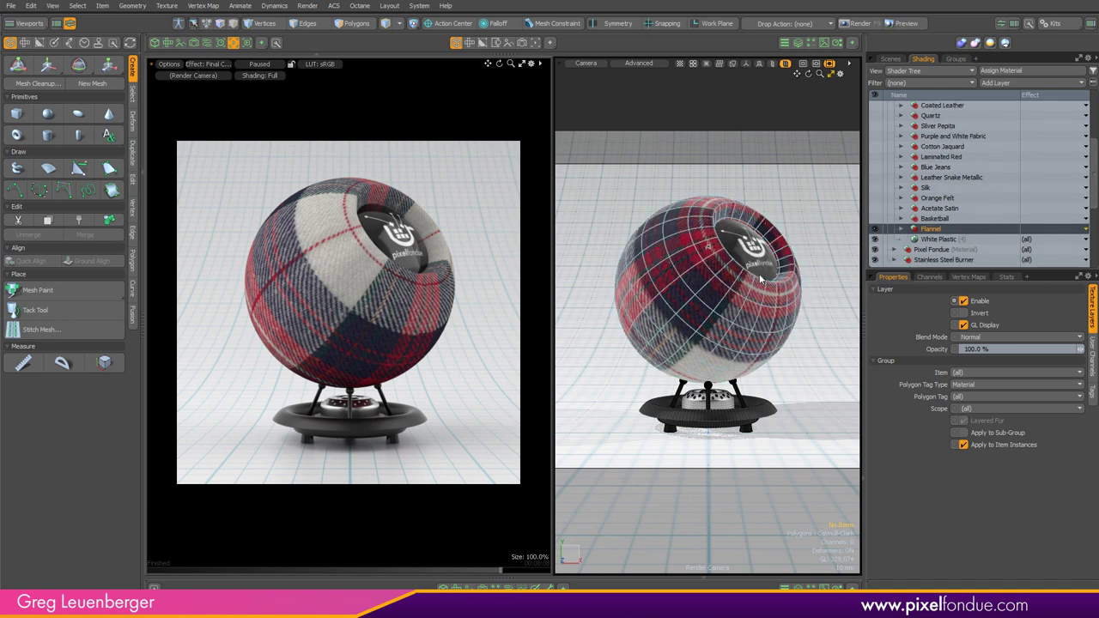
{"action": "left_click", "coordinate": [901, 229]}
{"action": "scroll", "coordinate": [988, 206], "scroll_direction": "down", "scroll_amount": 2}
{"action": "scroll", "coordinate": [1093, 167], "scroll_direction": "down", "scroll_amount": 3}
{"action": "left_click", "coordinate": [946, 208]}
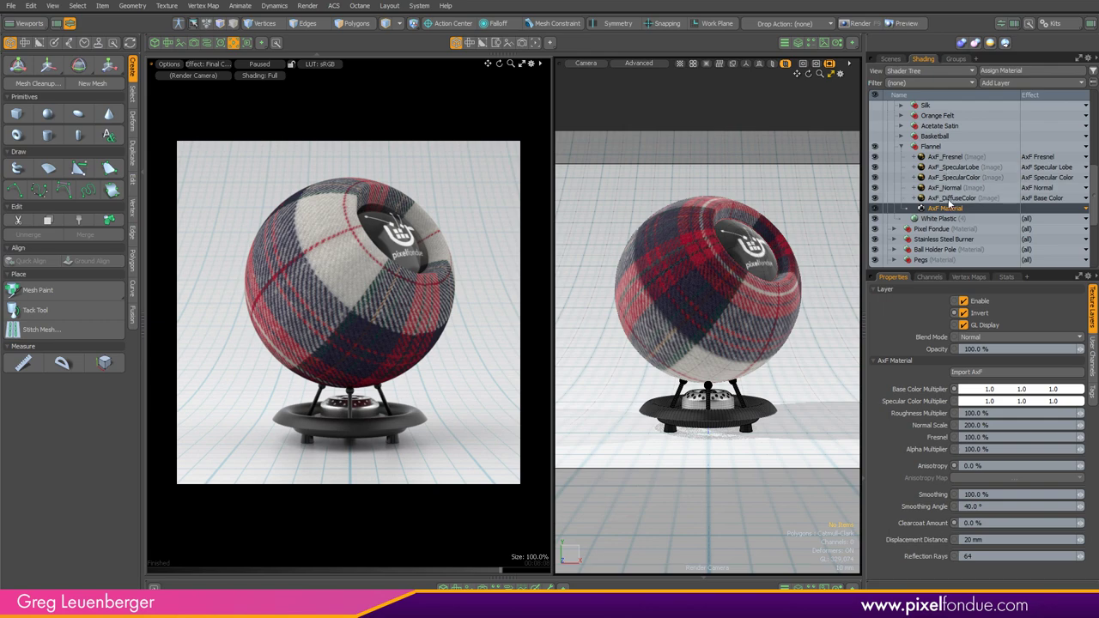
{"action": "double_click", "coordinate": [949, 198]}
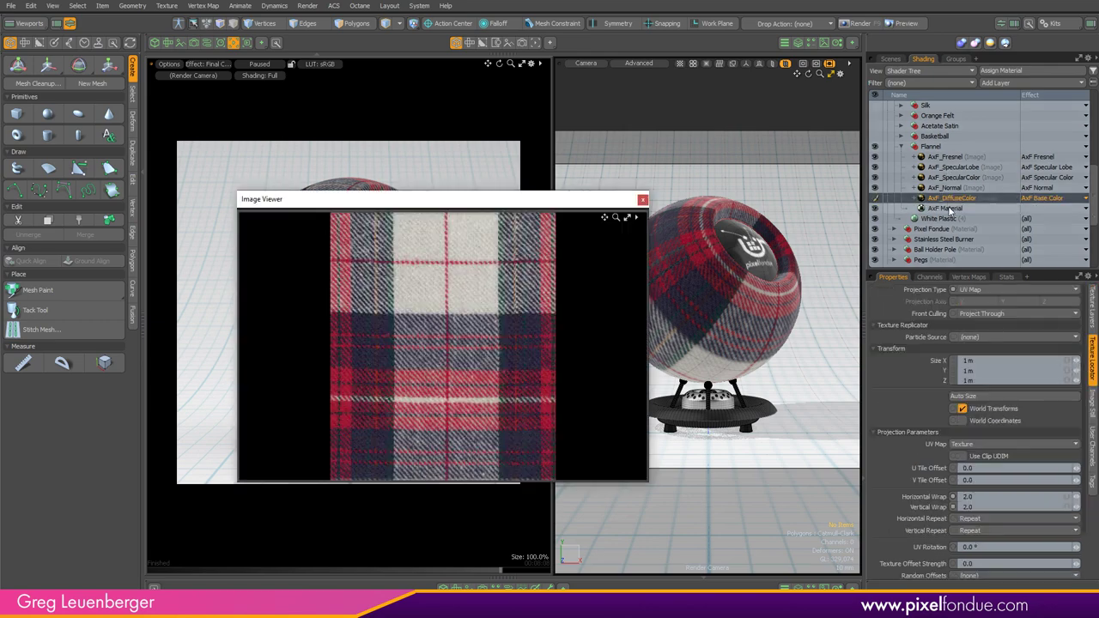
{"action": "left_click", "coordinate": [644, 201]}
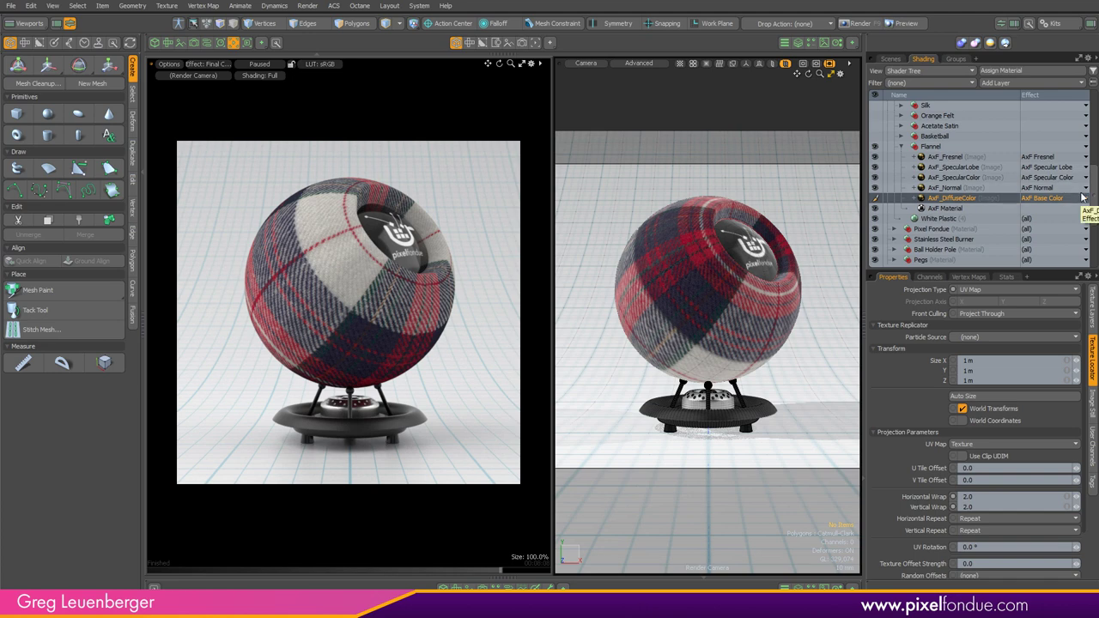
{"action": "left_click", "coordinate": [929, 146]}
{"action": "left_click", "coordinate": [902, 147]}
{"action": "scroll", "coordinate": [959, 139], "scroll_direction": "up", "scroll_amount": 5}
Step: Add an AxF Material to Shaderball and import X-Rite_Laminated_Red_Card.axf into it
{"action": "left_click", "coordinate": [934, 147]}
{"action": "left_click", "coordinate": [1000, 83]}
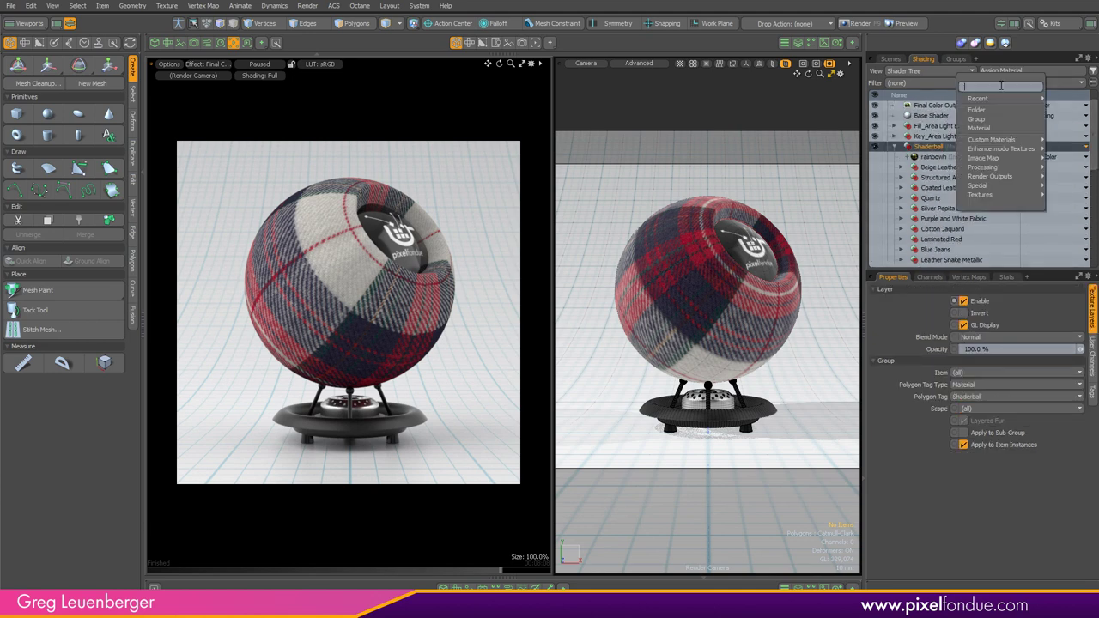
{"action": "mouse_move", "coordinate": [992, 139]}
{"action": "left_click", "coordinate": [1070, 135]}
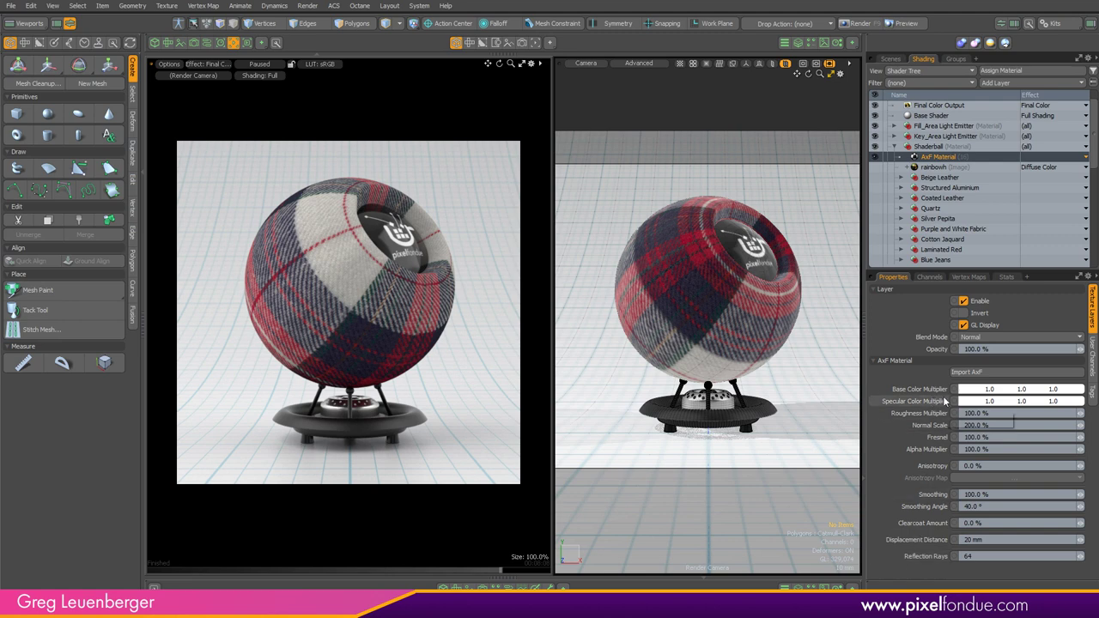
{"action": "left_click", "coordinate": [1001, 374]}
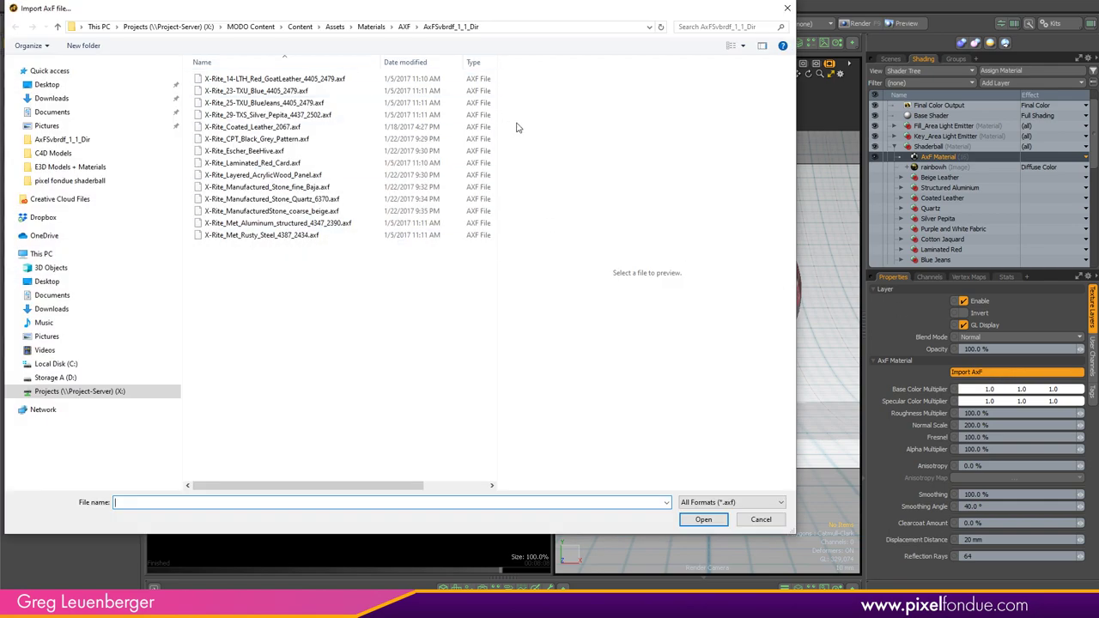
{"action": "left_click", "coordinate": [292, 163]}
{"action": "left_click", "coordinate": [722, 520]}
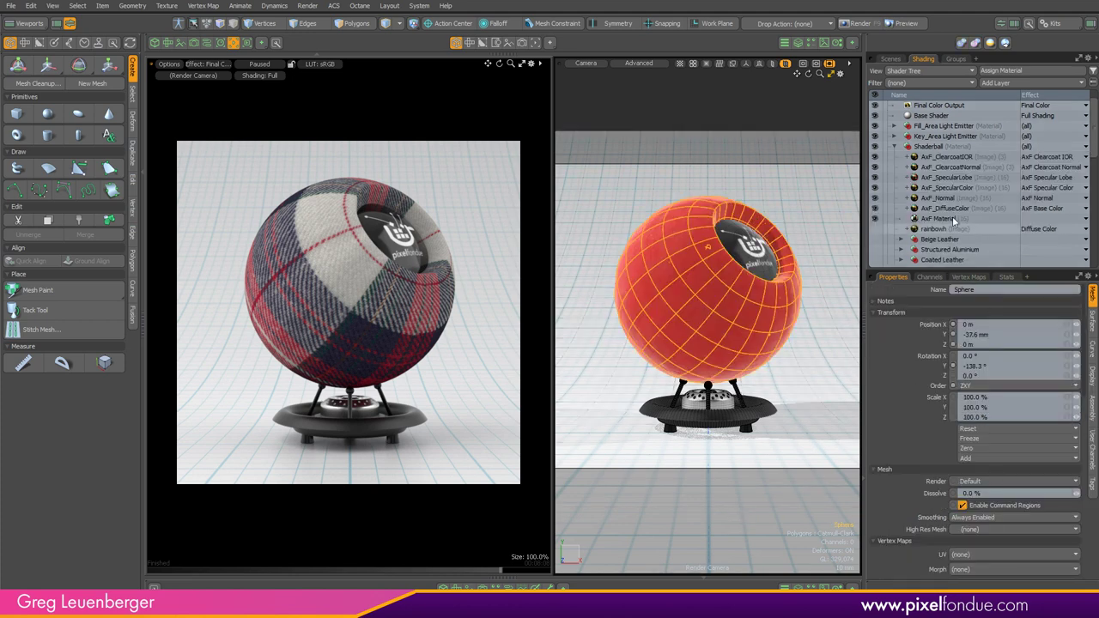
Step: Inspect the AxF_DiffuseColor, Normal, SpecularColor, SpecularLobe, ClearcoatNormal and ClearcoatIOR layers
{"action": "left_click", "coordinate": [955, 207]}
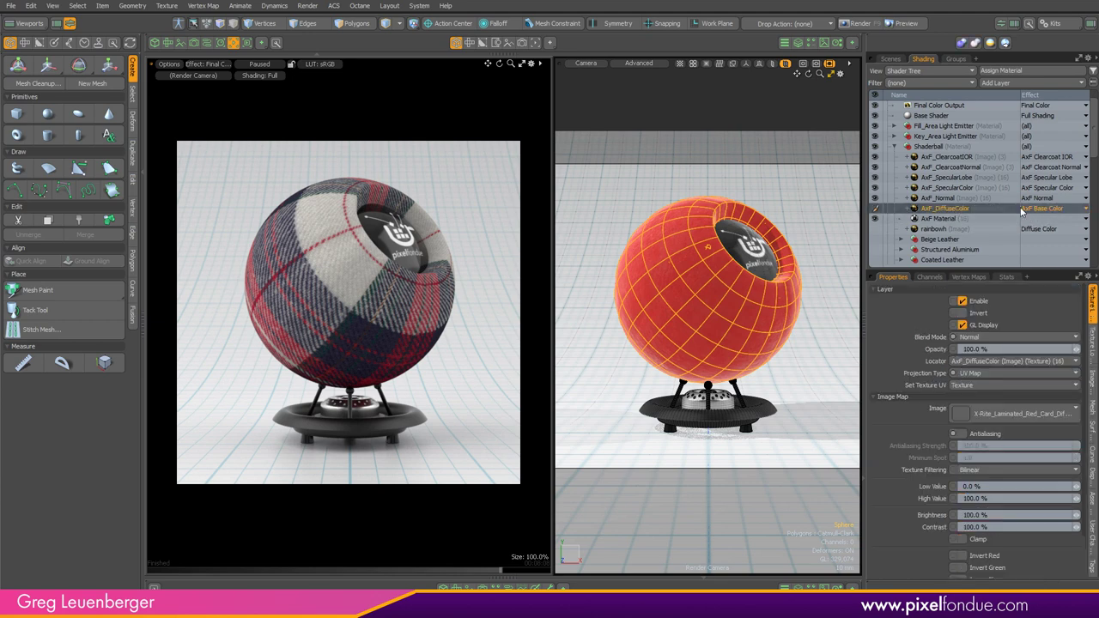
{"action": "left_click", "coordinate": [937, 198]}
{"action": "left_click", "coordinate": [941, 189]}
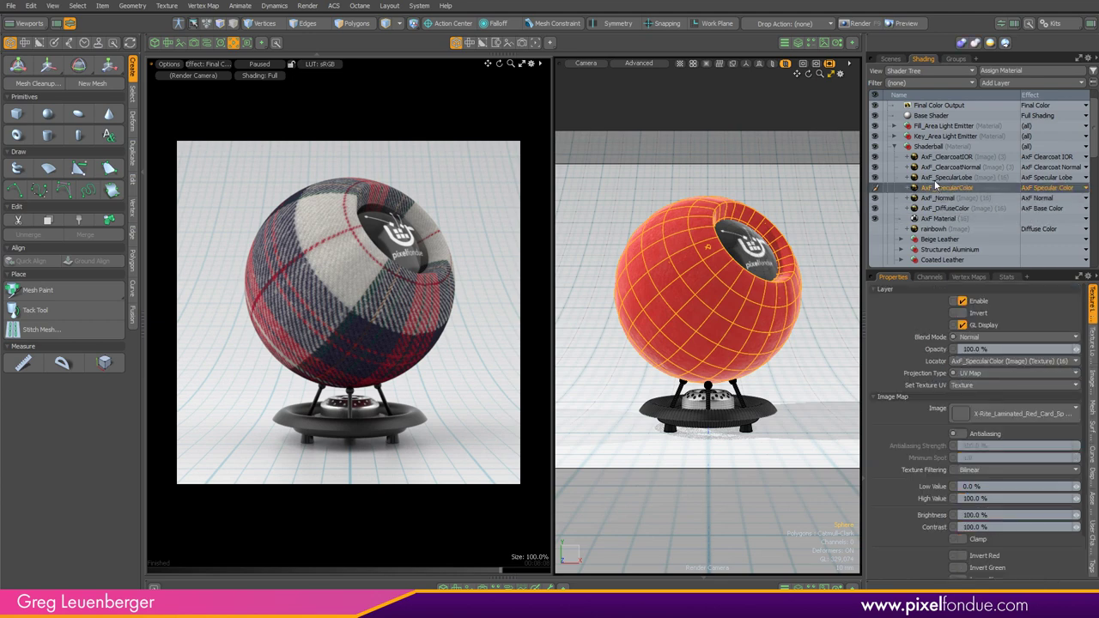
{"action": "left_click", "coordinate": [937, 178]}
{"action": "left_click", "coordinate": [938, 168]}
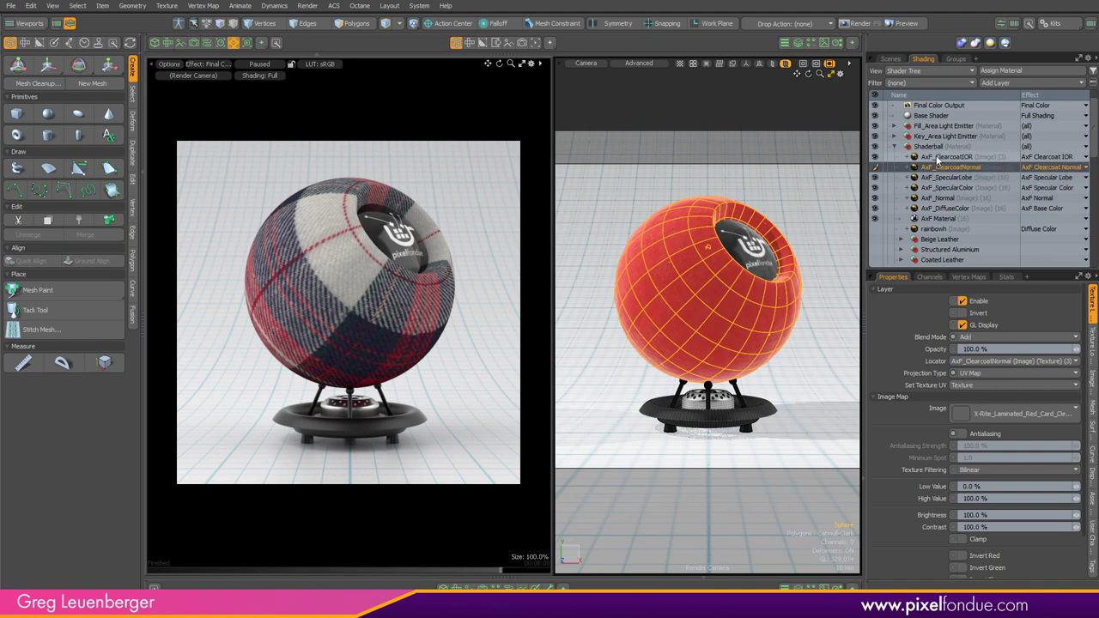
{"action": "left_click", "coordinate": [936, 157]}
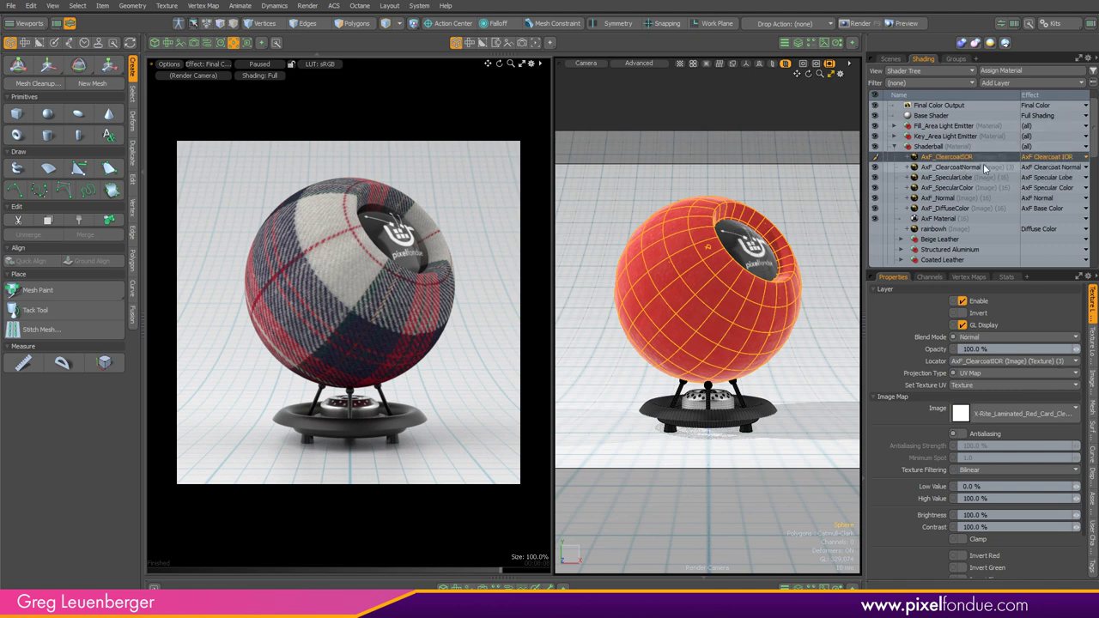
Step: Show the Clips list and view the Laminated Red Card red, grey, black and blue clips
{"action": "left_click", "coordinate": [834, 44]}
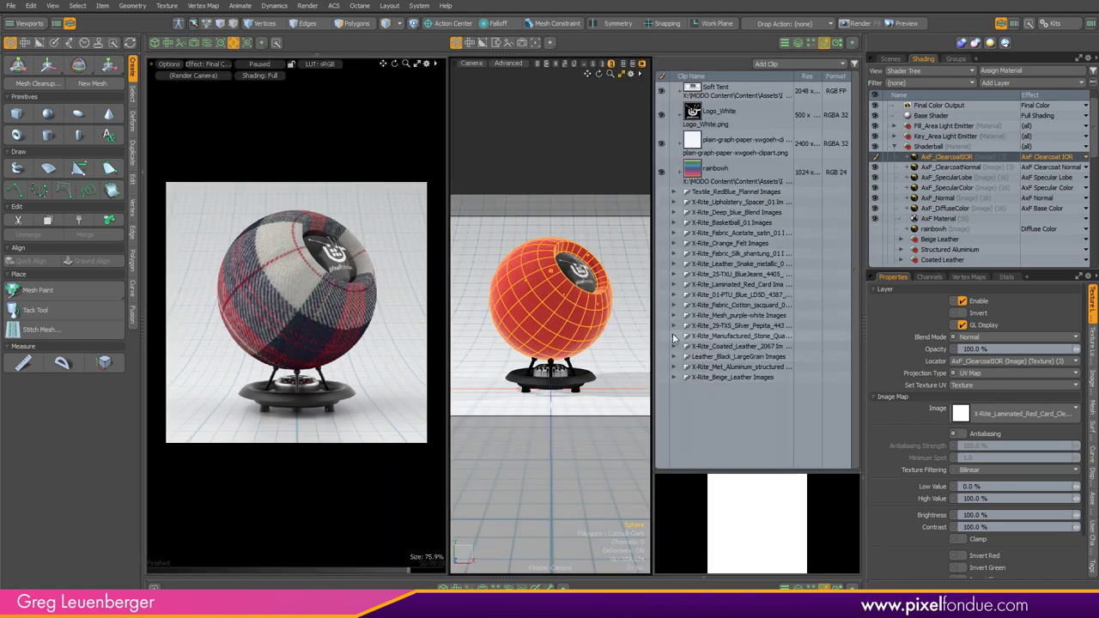
{"action": "left_click", "coordinate": [675, 284]}
{"action": "scroll", "coordinate": [850, 338], "scroll_direction": "down", "scroll_amount": 2}
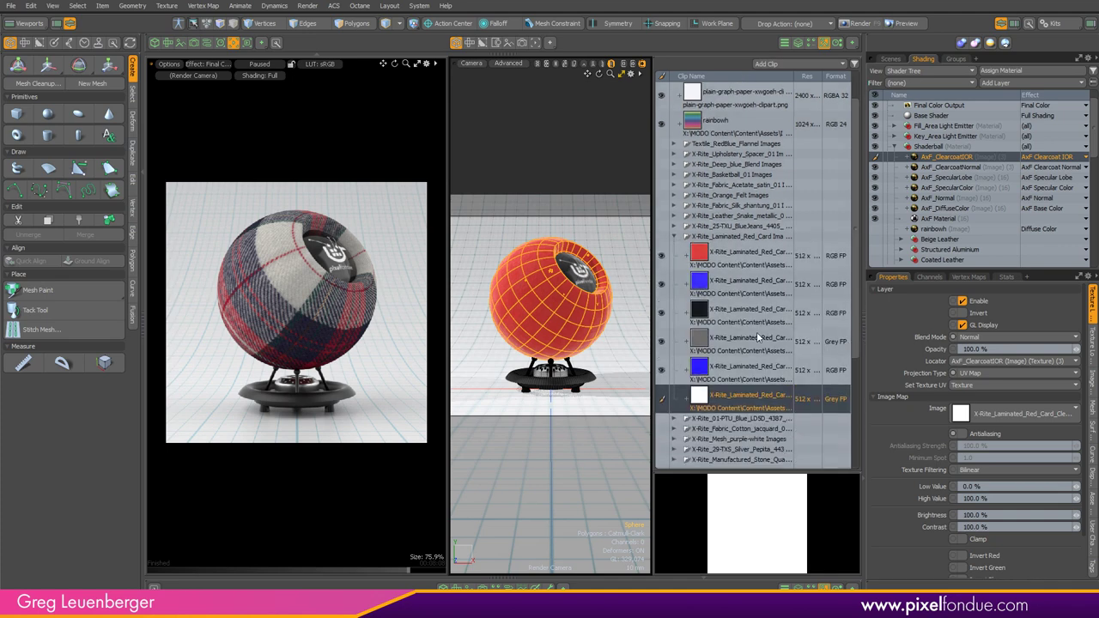
{"action": "left_click", "coordinate": [746, 256]}
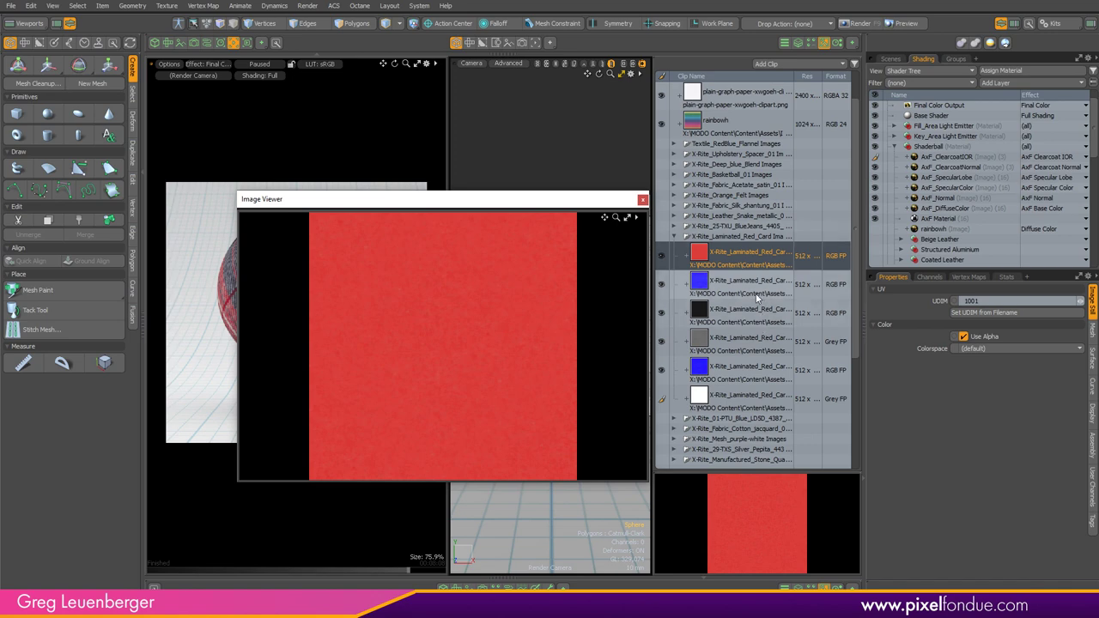
{"action": "left_click", "coordinate": [720, 342]}
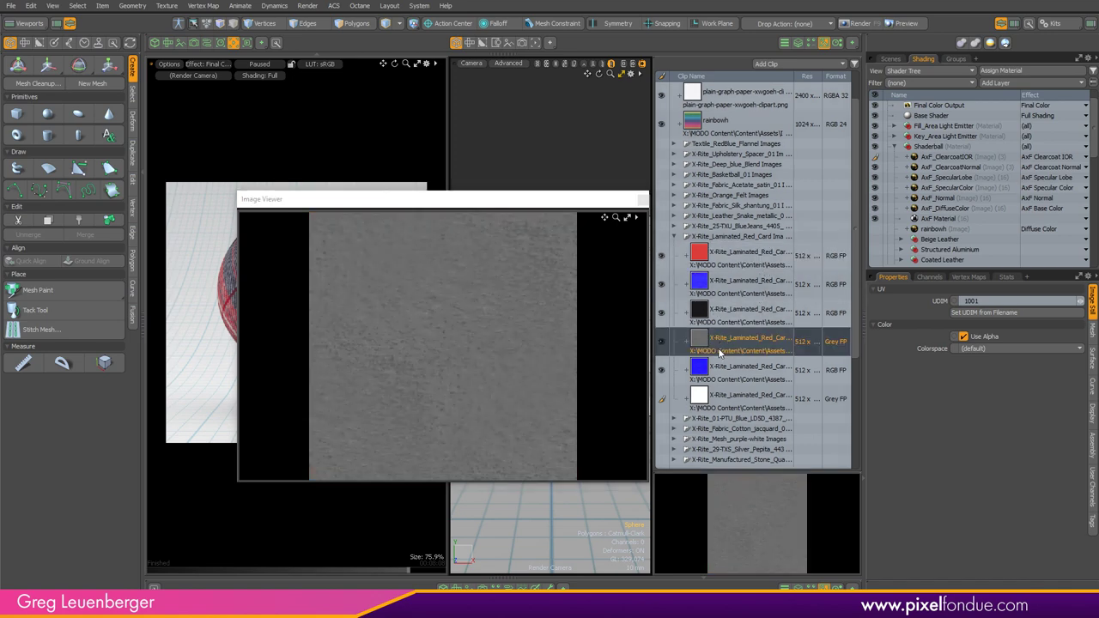
{"action": "left_click", "coordinate": [734, 312]}
{"action": "left_click", "coordinate": [736, 282]}
{"action": "left_click", "coordinate": [740, 252]}
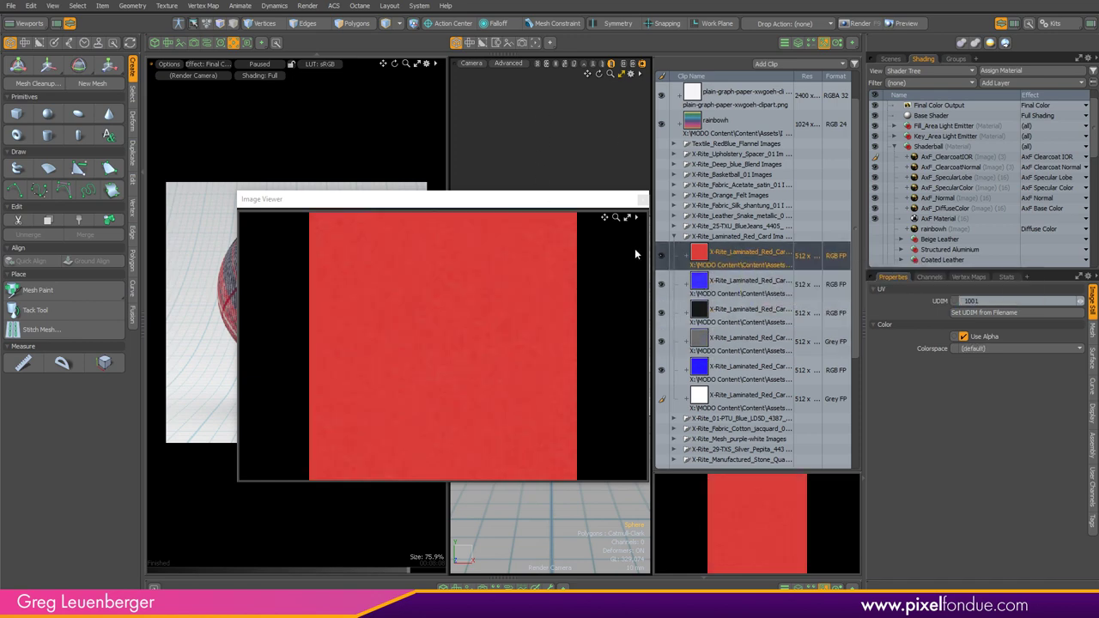
Step: Start the preview render and close the Image Viewer
{"action": "left_click_drag", "start_coordinate": [508, 200], "coordinate": [828, 254]}
{"action": "left_click", "coordinate": [264, 63]}
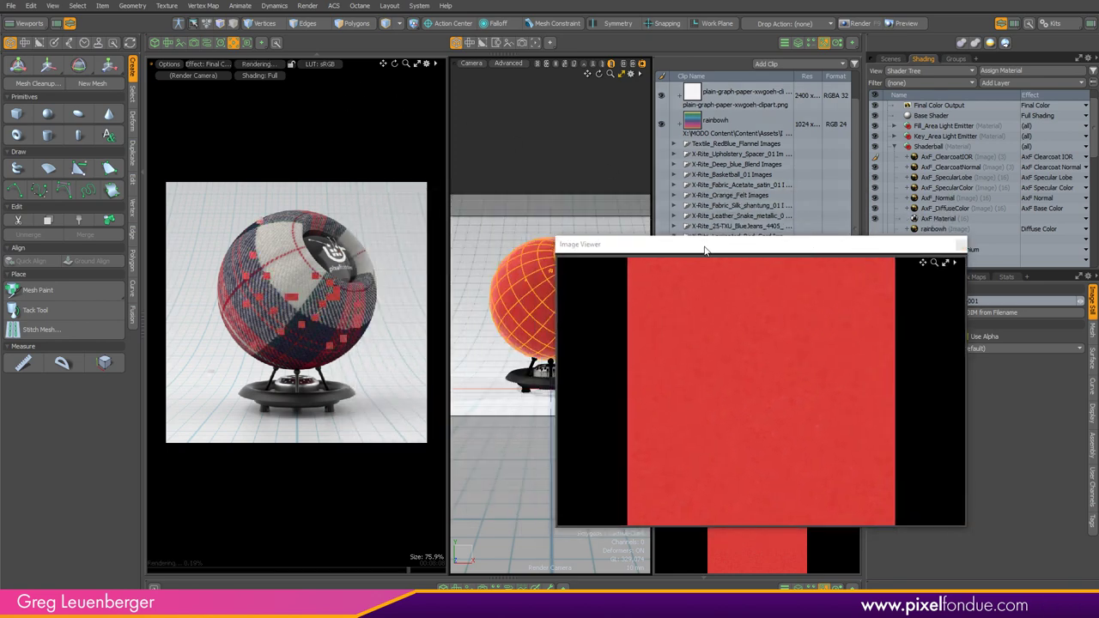
{"action": "left_click_drag", "start_coordinate": [714, 249], "coordinate": [494, 183]}
{"action": "left_click", "coordinate": [743, 180]}
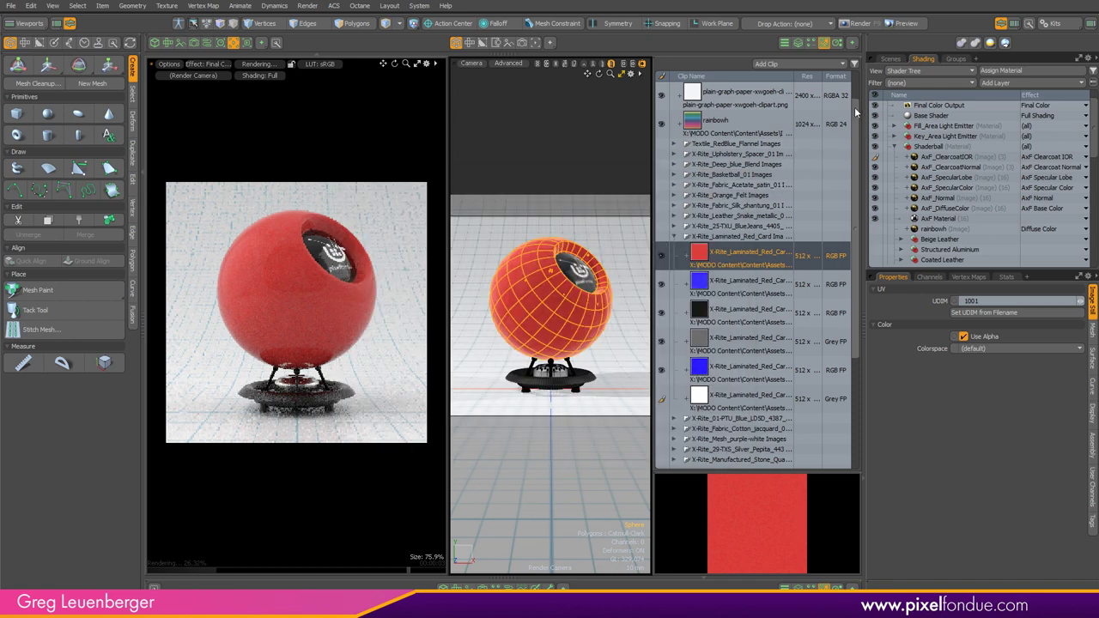
Step: Back in the Shader Tree, view the AxF_SpecularColor texture, then select AxF_DiffuseColor
{"action": "left_click", "coordinate": [838, 45]}
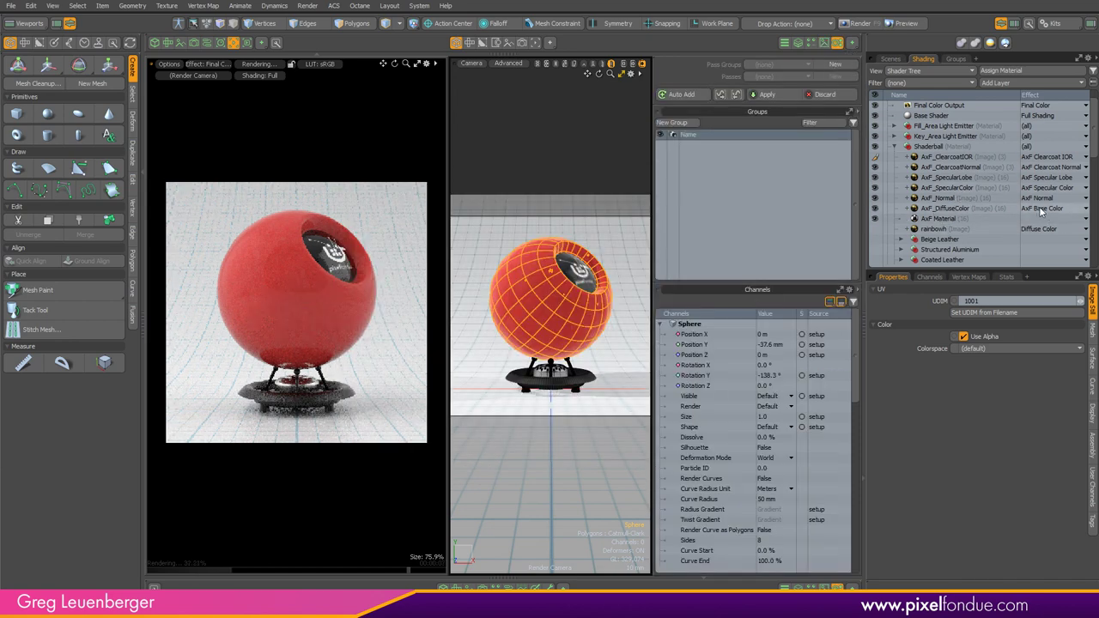
{"action": "double_click", "coordinate": [941, 189]}
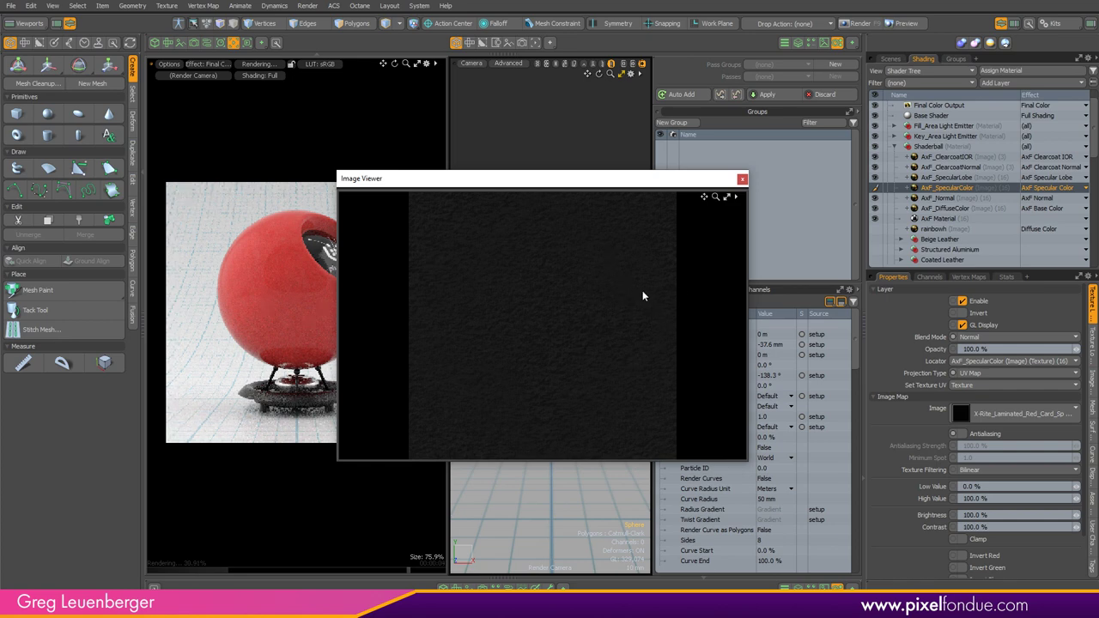
{"action": "left_click", "coordinate": [742, 179]}
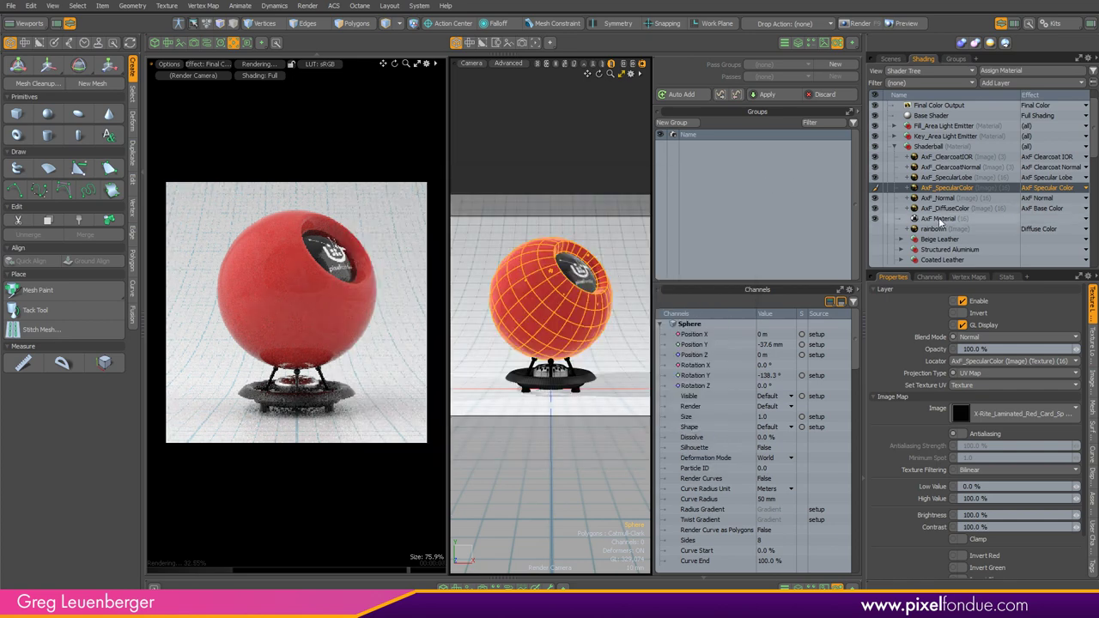
{"action": "left_click", "coordinate": [948, 209]}
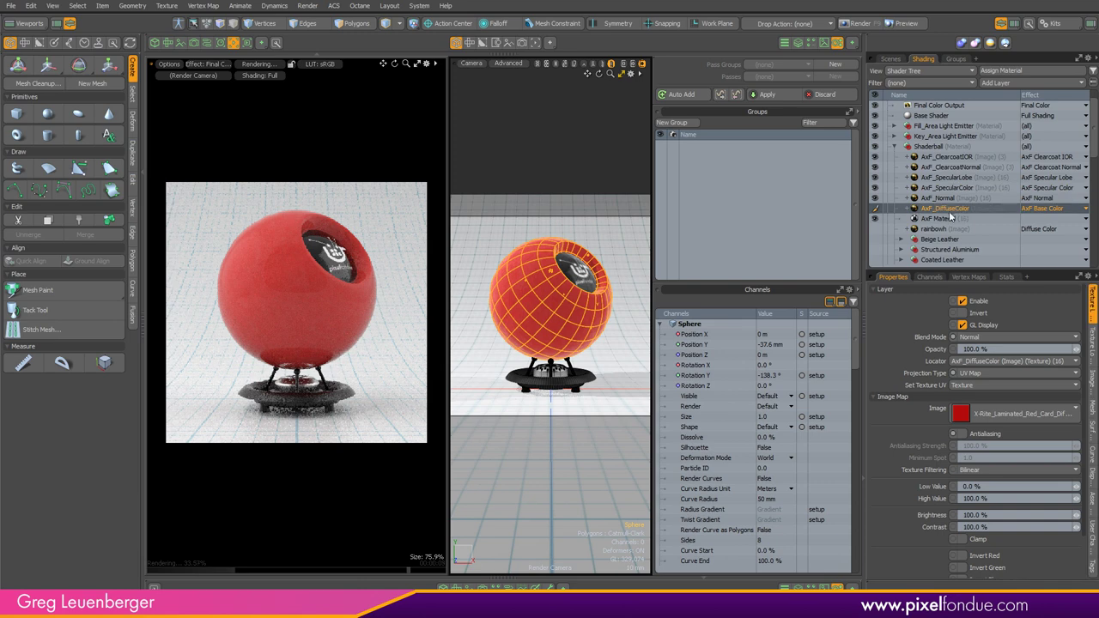
Step: Add a Process layer to Shaderball and place it above AxF_DiffuseColor
{"action": "left_click", "coordinate": [994, 84]}
{"action": "mouse_move", "coordinate": [987, 152]}
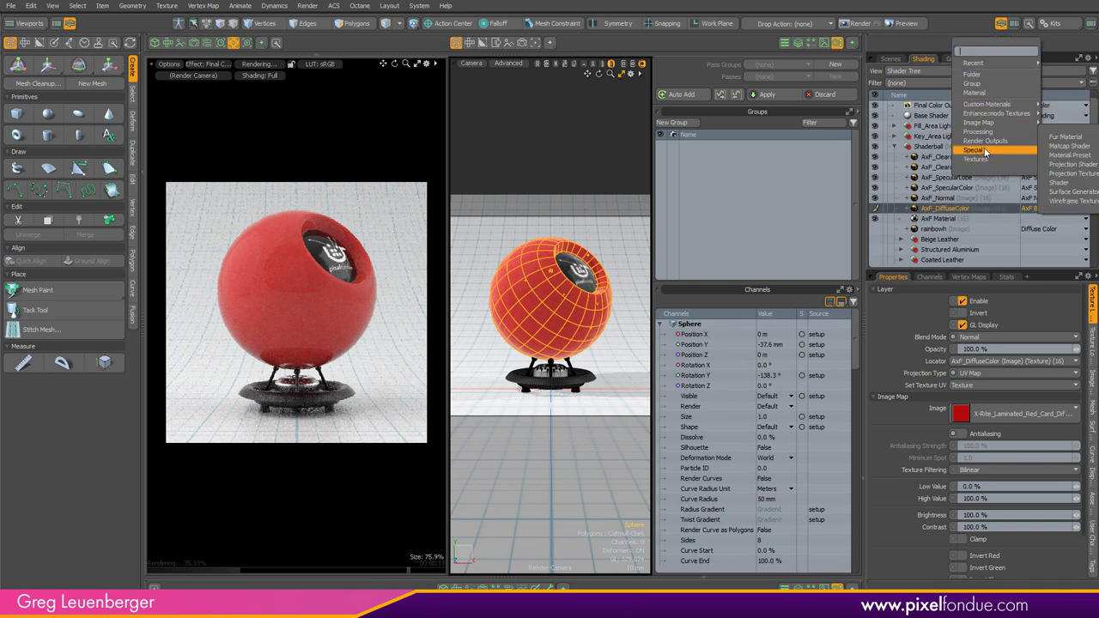
{"action": "mouse_move", "coordinate": [978, 132]}
{"action": "left_click", "coordinate": [1065, 133]}
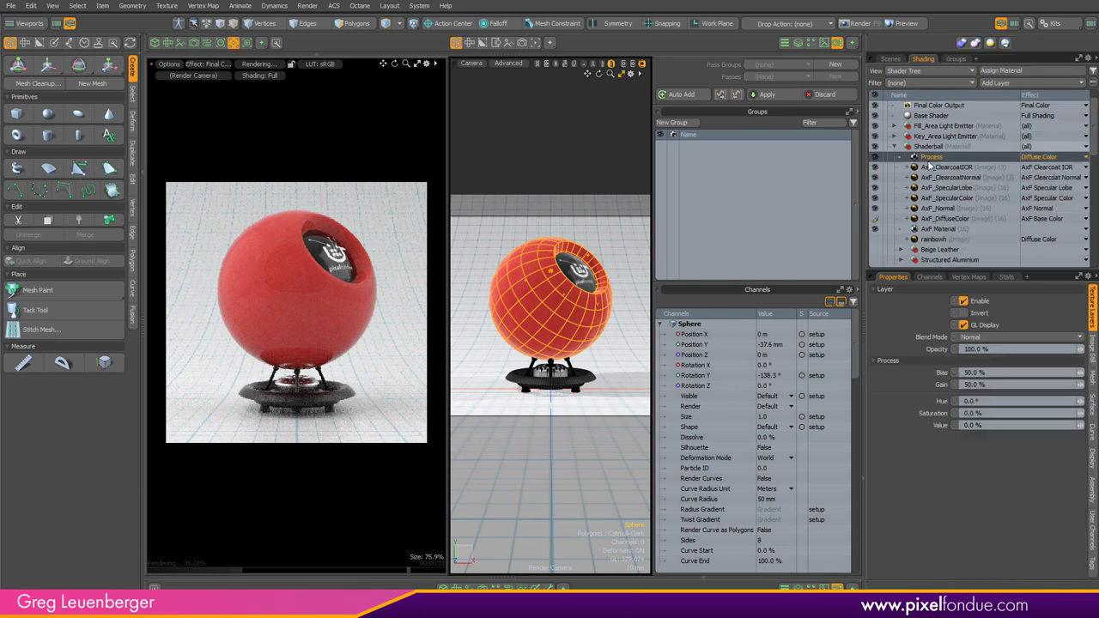
{"action": "left_click_drag", "start_coordinate": [919, 165], "coordinate": [947, 217]}
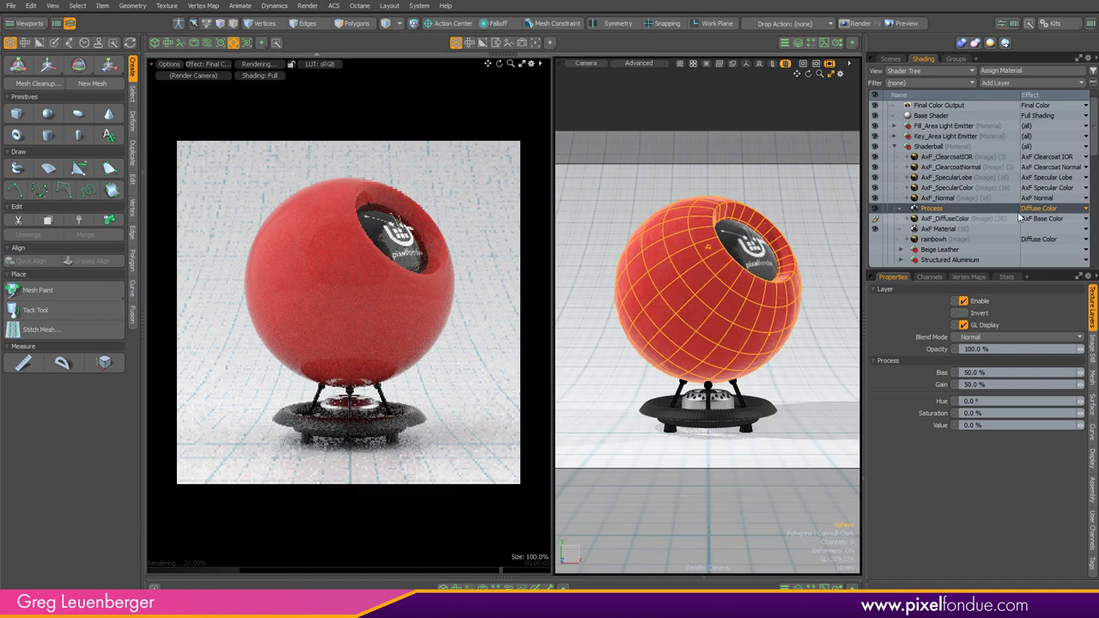
Step: Set the Process layer's effect to AxF Base Color with Hue 180
{"action": "left_click", "coordinate": [1031, 208]}
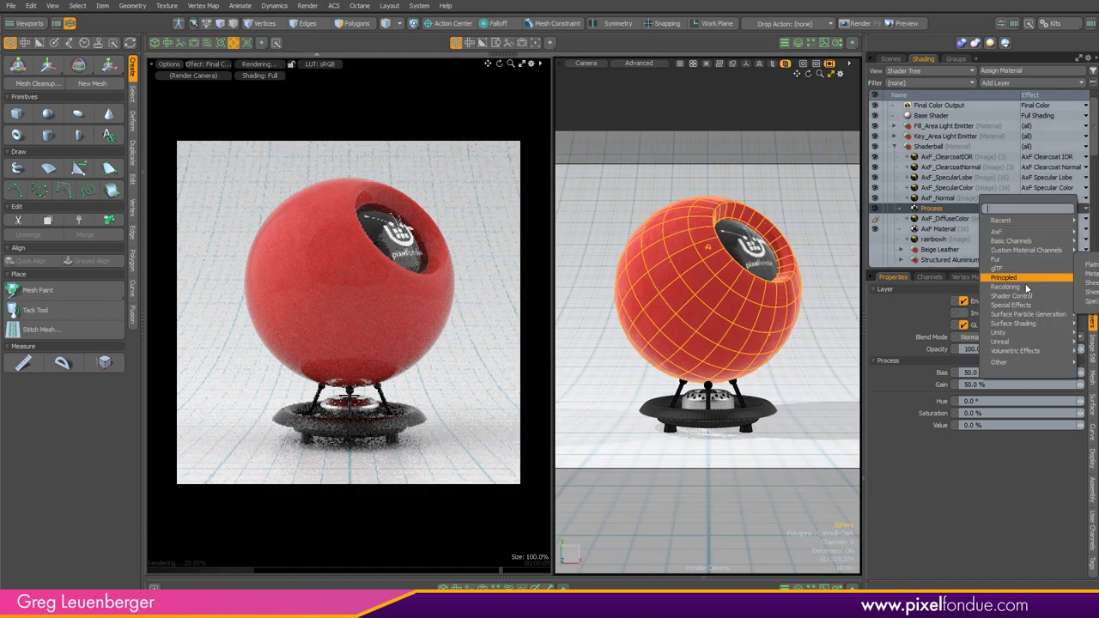
{"action": "mouse_move", "coordinate": [1010, 232]}
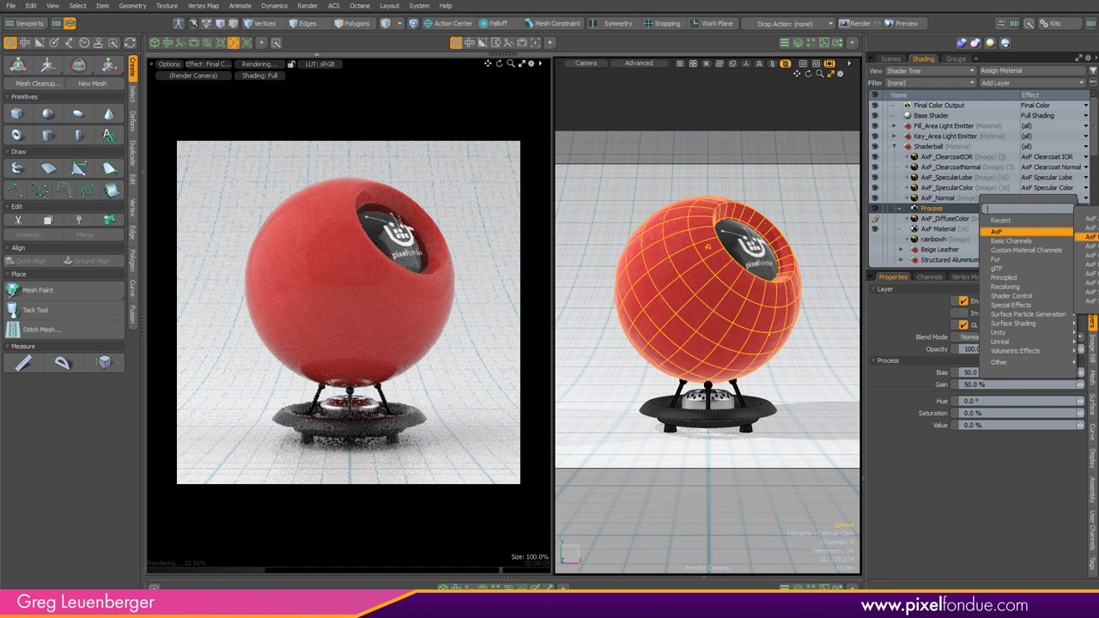
{"action": "left_click", "coordinate": [1089, 237]}
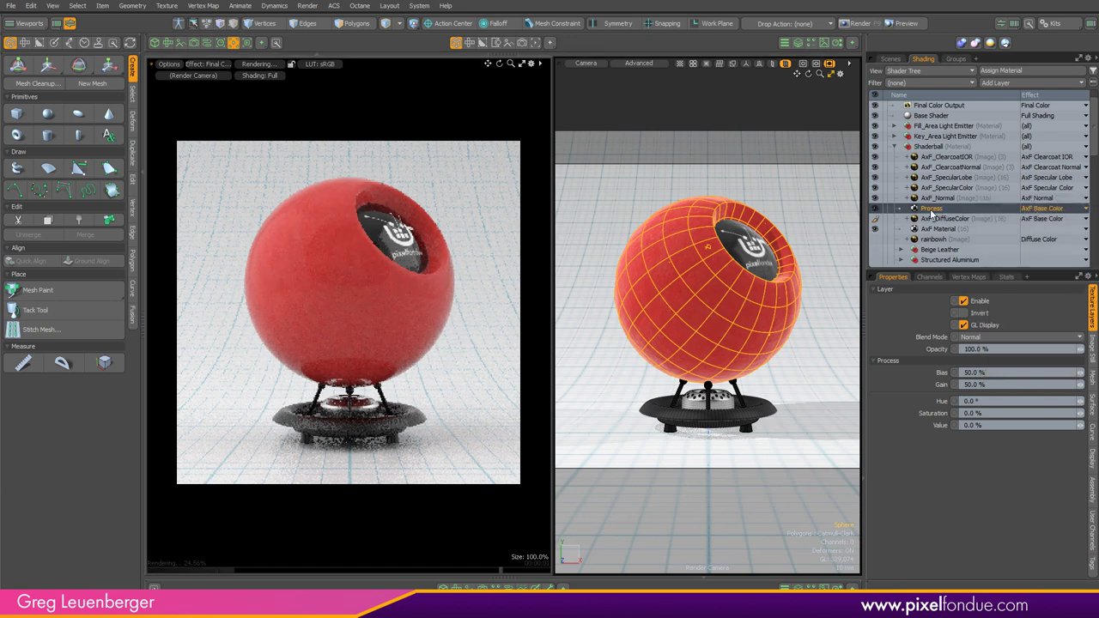
{"action": "left_click", "coordinate": [1000, 400]}
{"action": "type", "text": "180"}
{"action": "key", "text": "Return"}
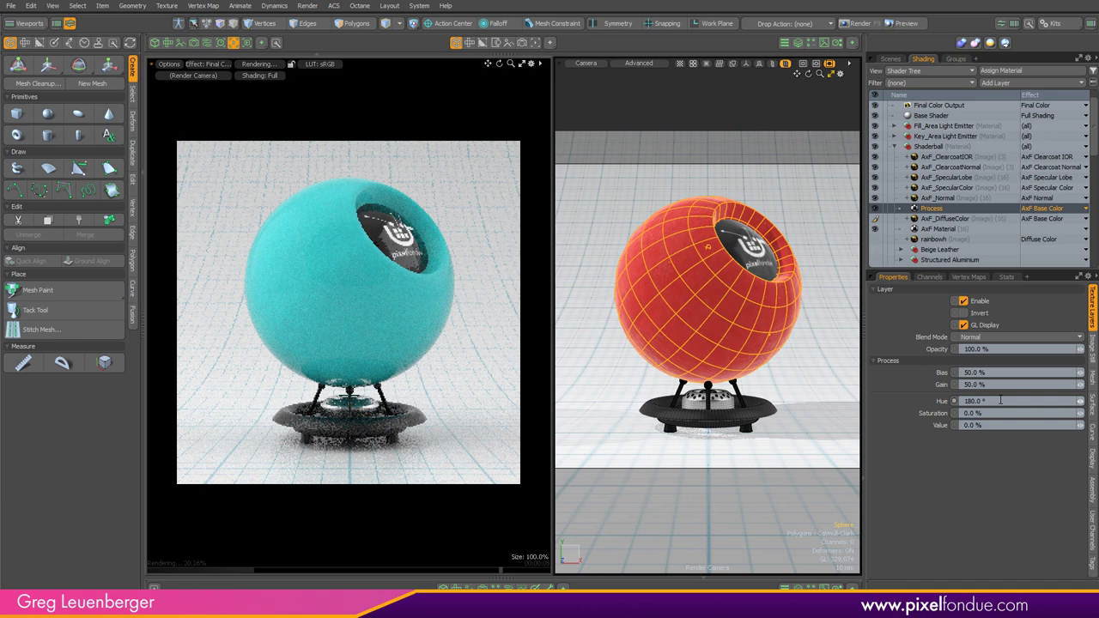
Step: Group Shaderball with its AxF layers using Ctrl+G and name the group 'Red LAm'
{"action": "left_click", "coordinate": [906, 146]}
{"action": "left_click", "coordinate": [894, 147]}
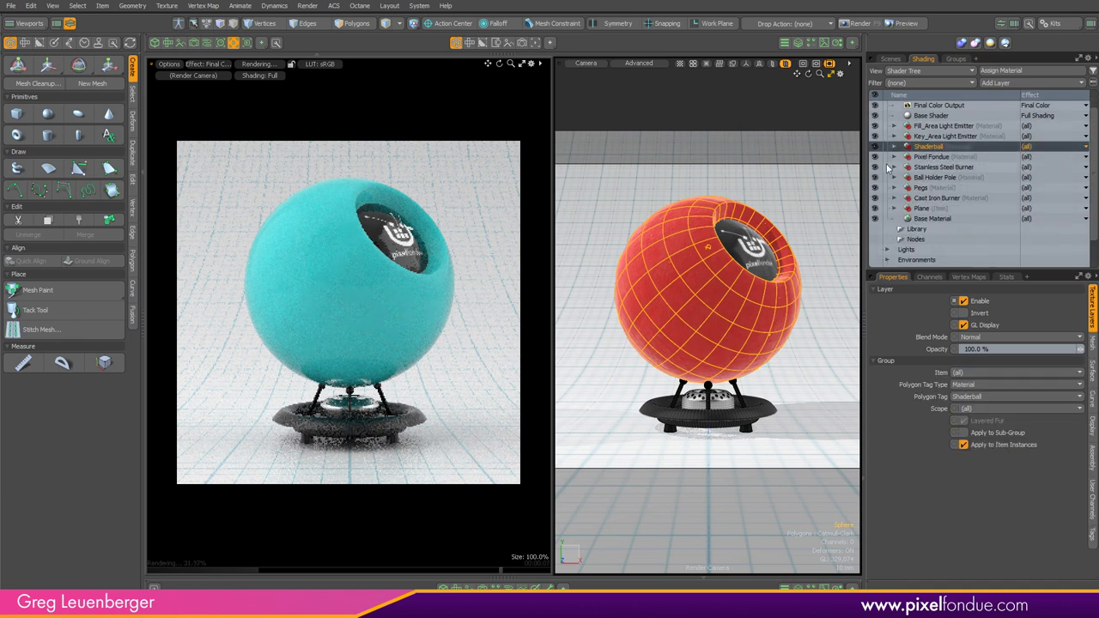
{"action": "left_click", "coordinate": [894, 146]}
{"action": "scroll", "coordinate": [944, 177], "scroll_direction": "down", "scroll_amount": 2}
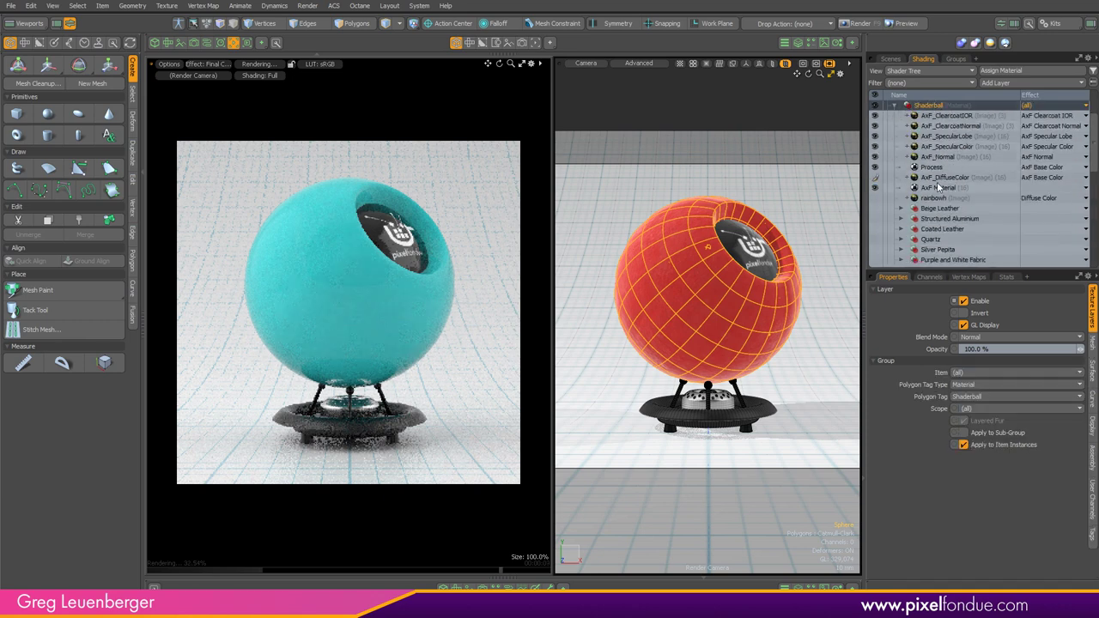
{"action": "left_click", "coordinate": [945, 188], "text": "shift"}
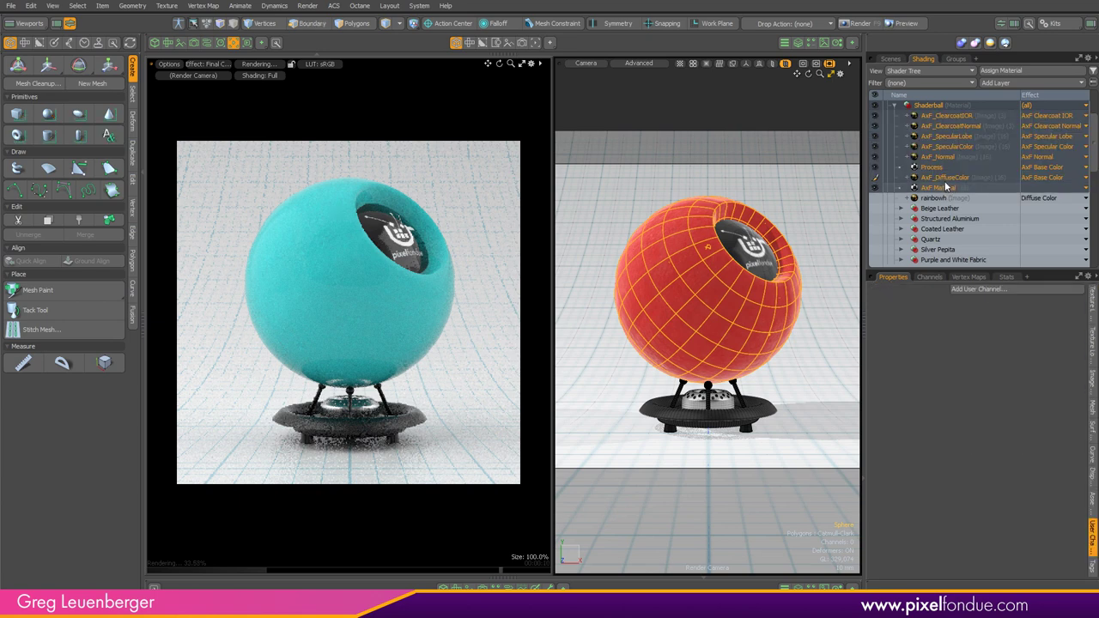
{"action": "key", "text": "ctrl+g"}
{"action": "double_click", "coordinate": [926, 127]}
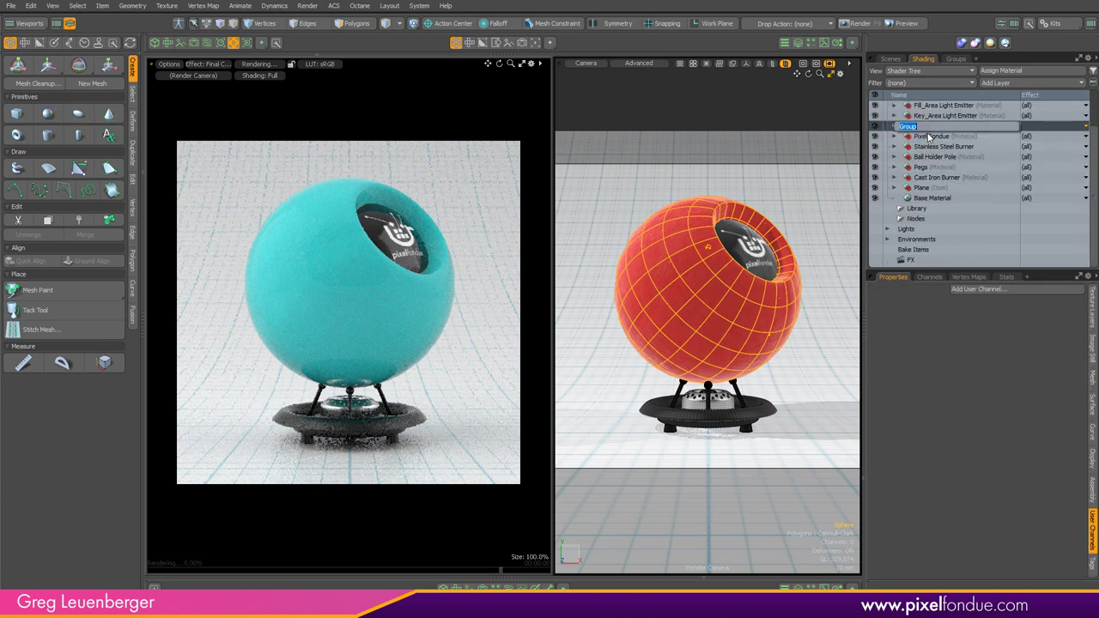
{"action": "type", "text": "Red LAm"}
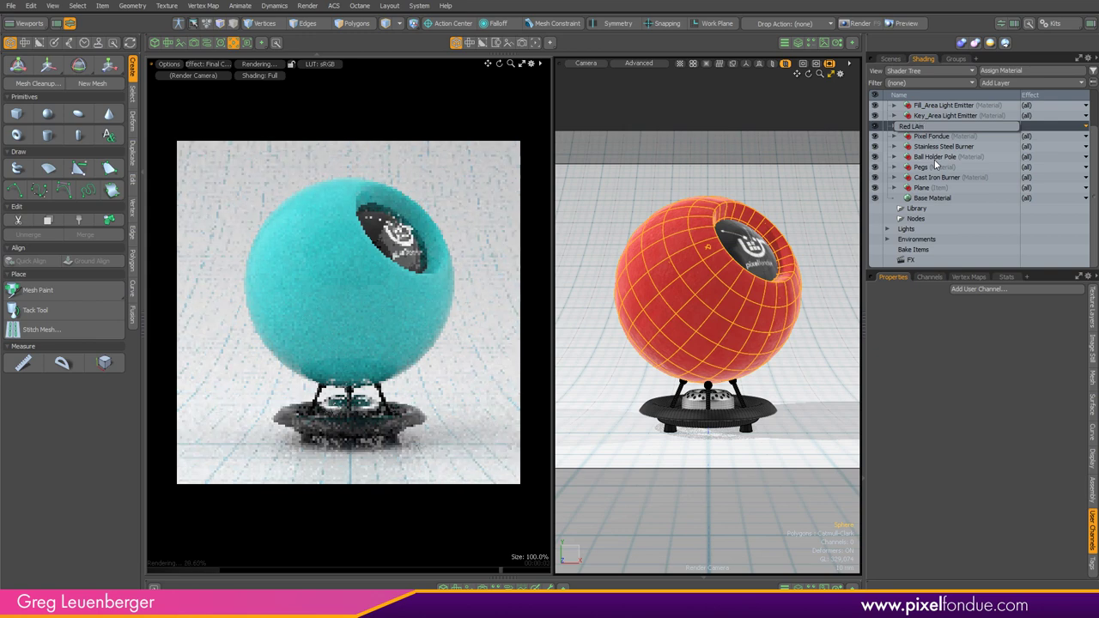
{"action": "key", "text": "Return"}
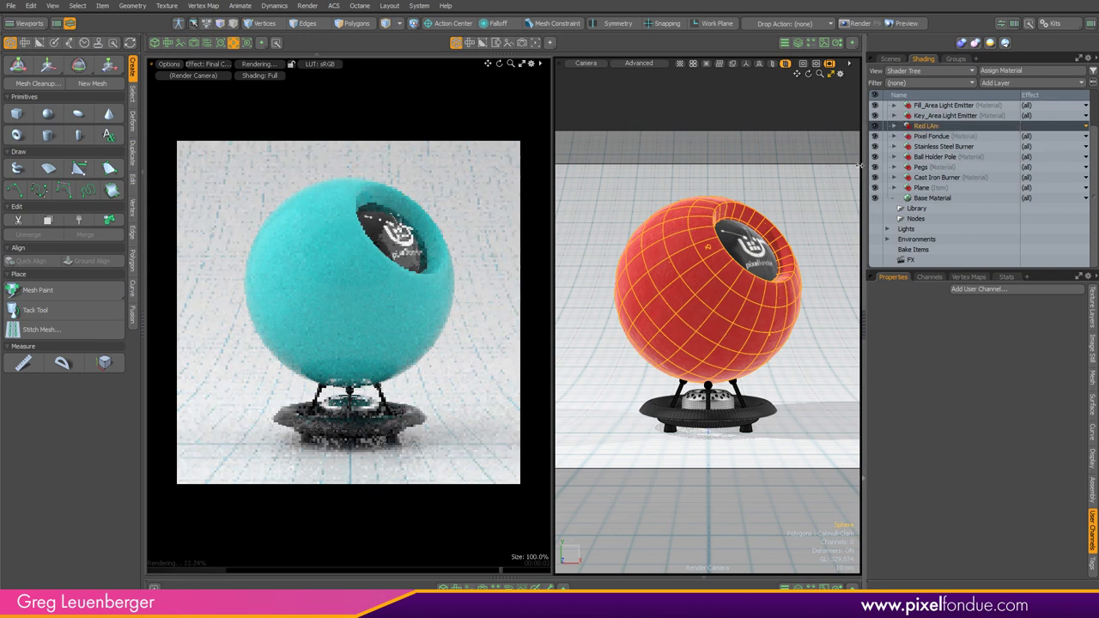
Step: Regroup the AxF layers under Shaderball as 'Red Lam', then collapse and hide that group
{"action": "left_click", "coordinate": [896, 137]}
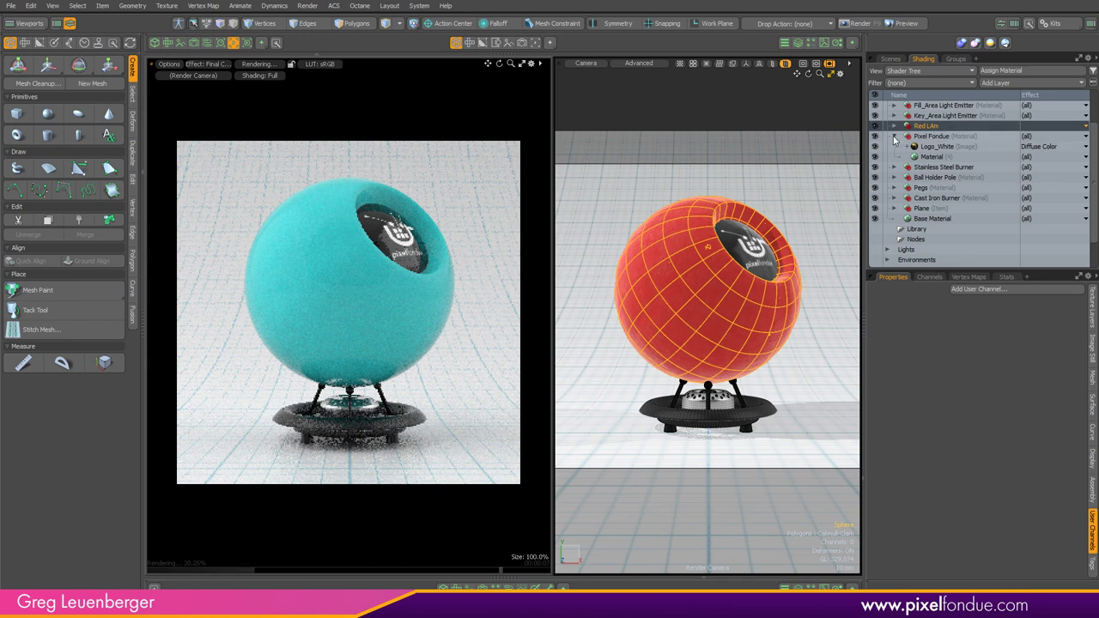
{"action": "left_click", "coordinate": [895, 126]}
{"action": "scroll", "coordinate": [963, 130], "scroll_direction": "down", "scroll_amount": 1}
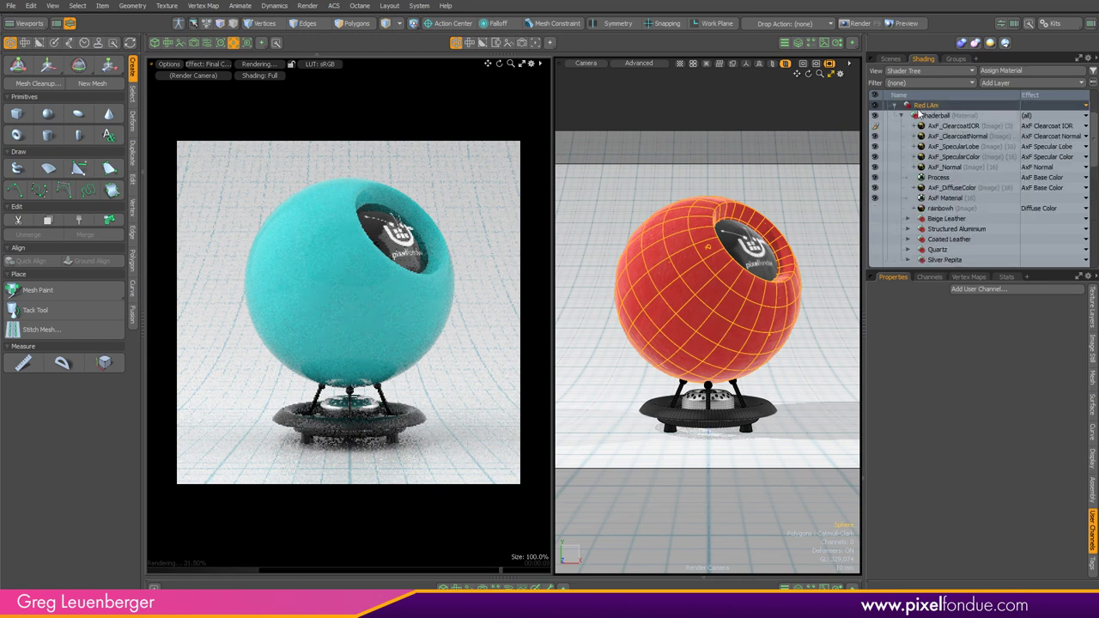
{"action": "left_click", "coordinate": [945, 118]}
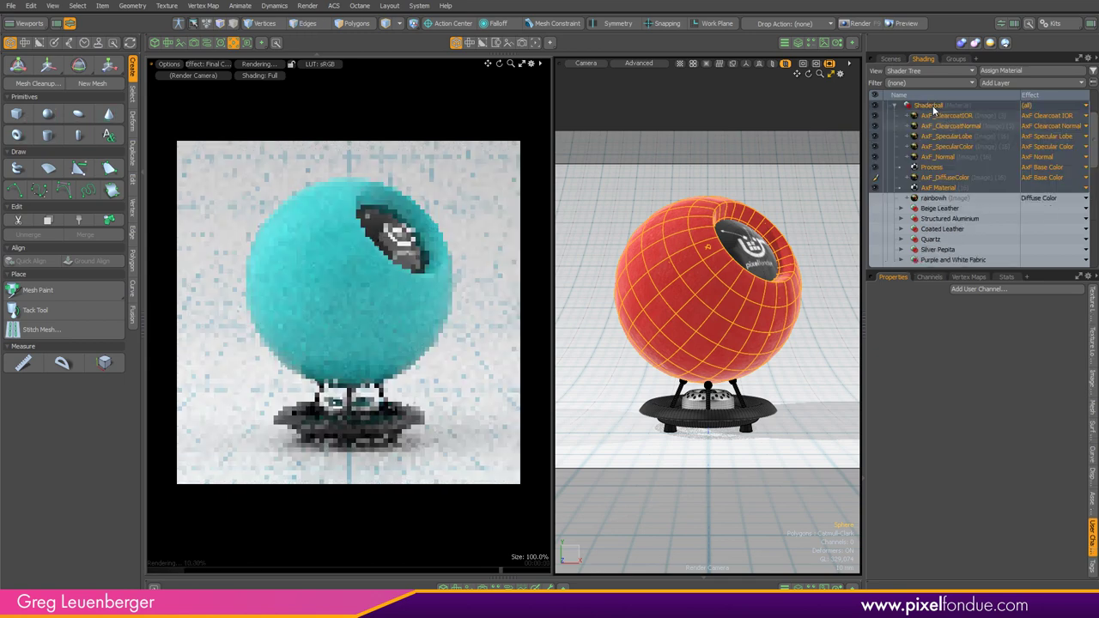
{"action": "scroll", "coordinate": [971, 177], "scroll_direction": "up", "scroll_amount": 3}
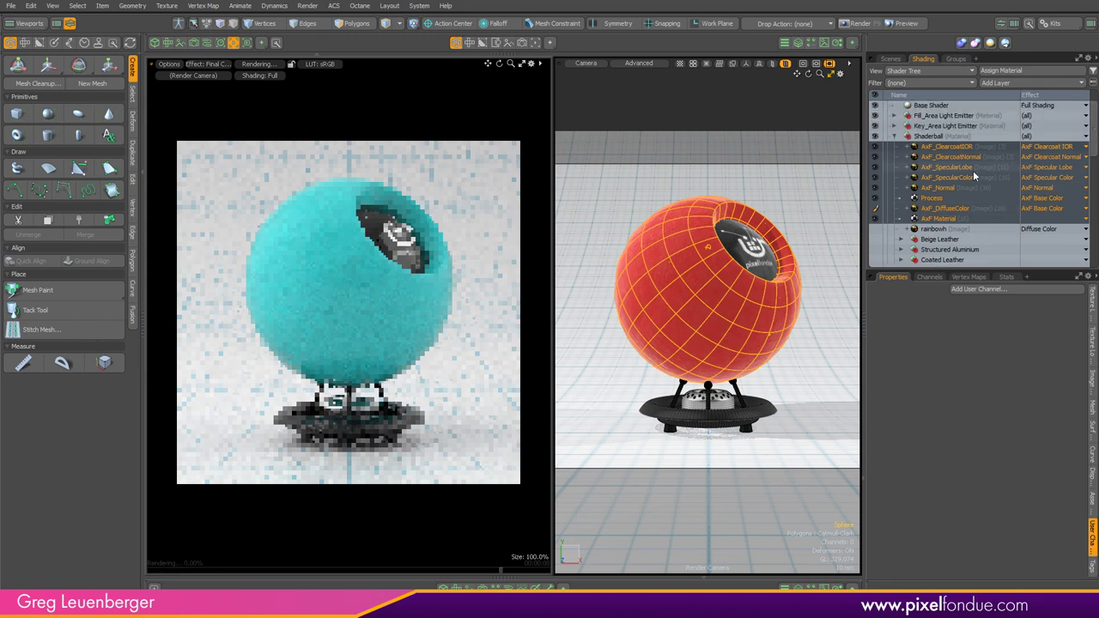
{"action": "key", "text": "ctrl+g"}
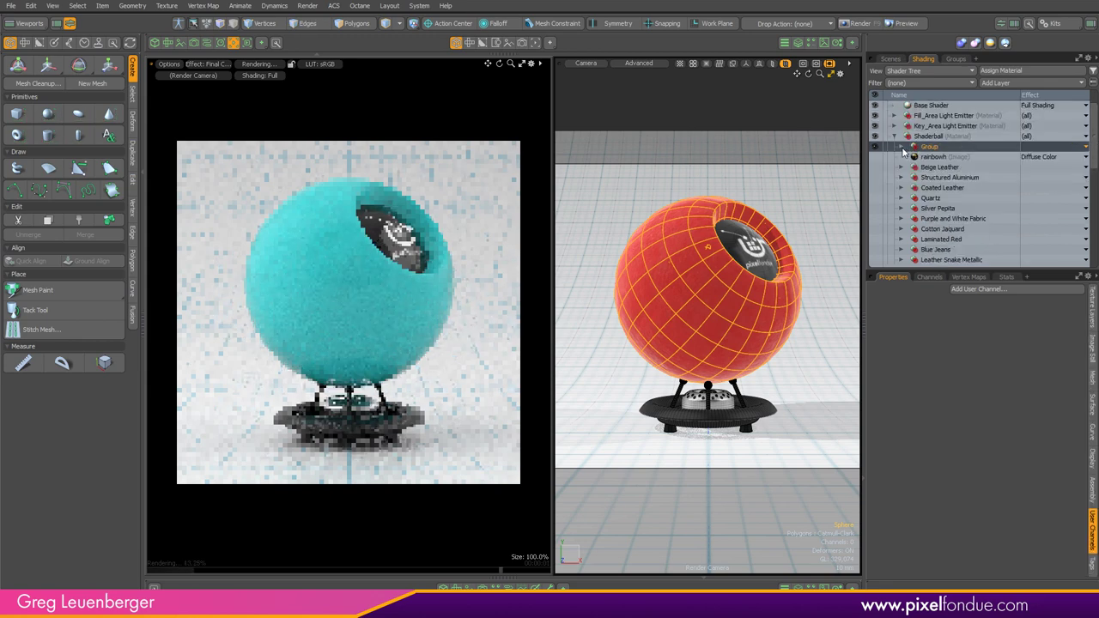
{"action": "left_click", "coordinate": [902, 147]}
{"action": "double_click", "coordinate": [932, 147]}
{"action": "type", "text": "Red Lam"}
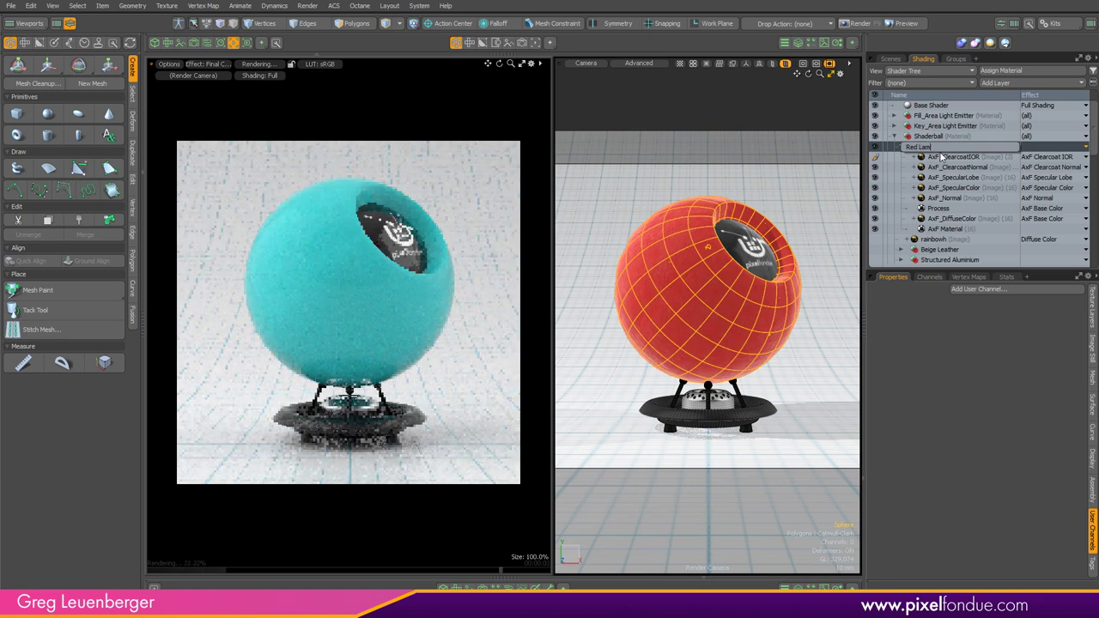
{"action": "key", "text": "Return"}
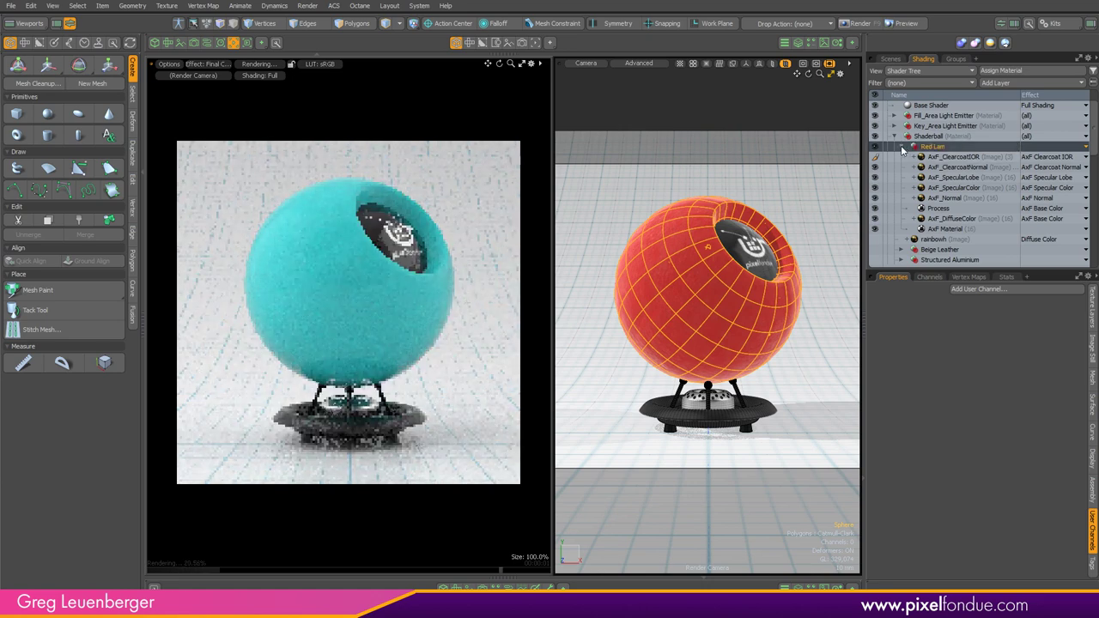
{"action": "left_click", "coordinate": [901, 148]}
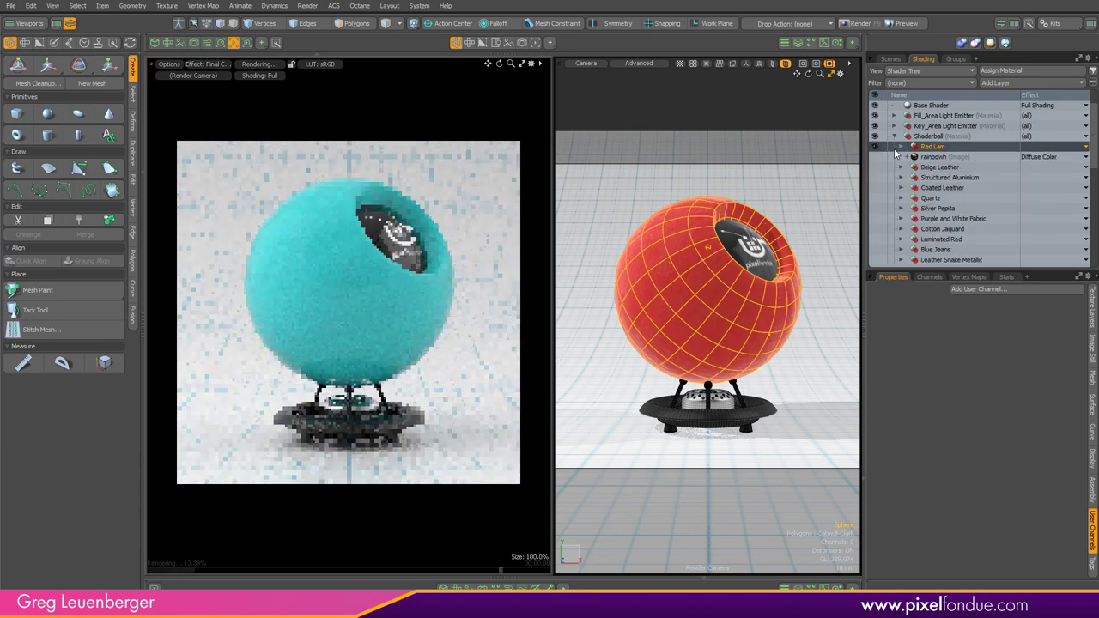
{"action": "left_click", "coordinate": [875, 147]}
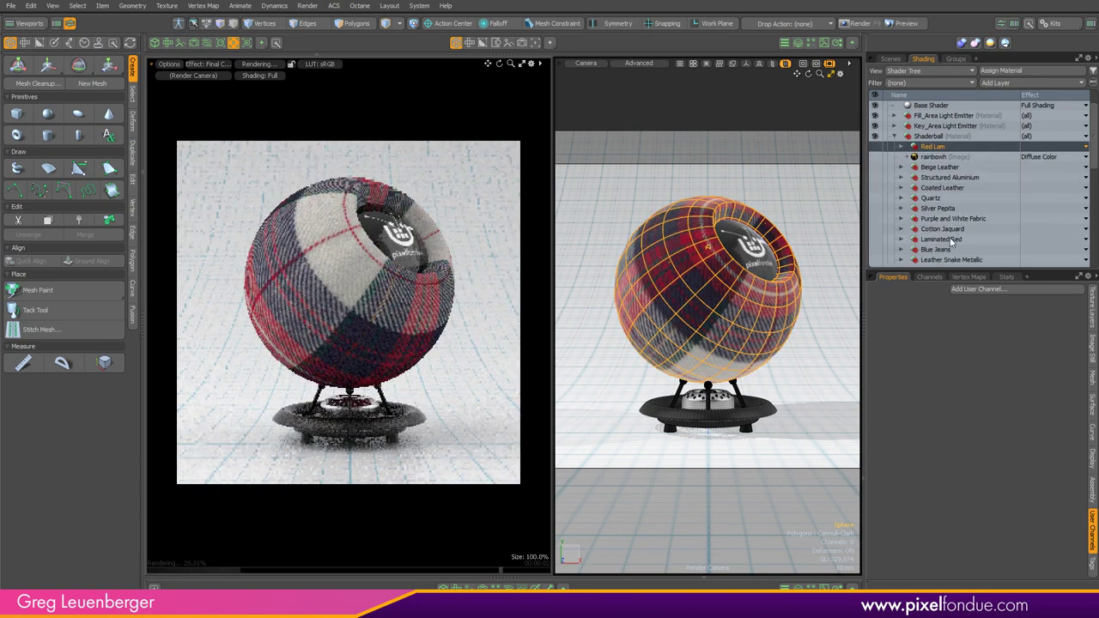
Step: Enable Structured Aluminium, expand it and select its AxF Material layer
{"action": "left_click", "coordinate": [875, 178]}
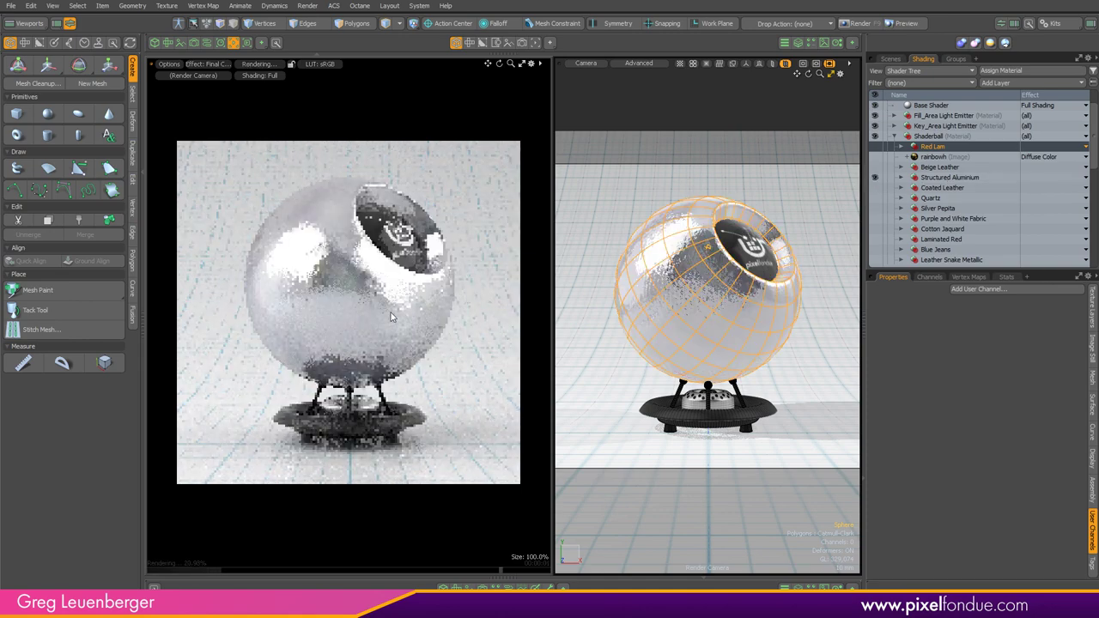
{"action": "left_click", "coordinate": [901, 147]}
{"action": "left_click", "coordinate": [901, 147]}
{"action": "left_click", "coordinate": [901, 177]}
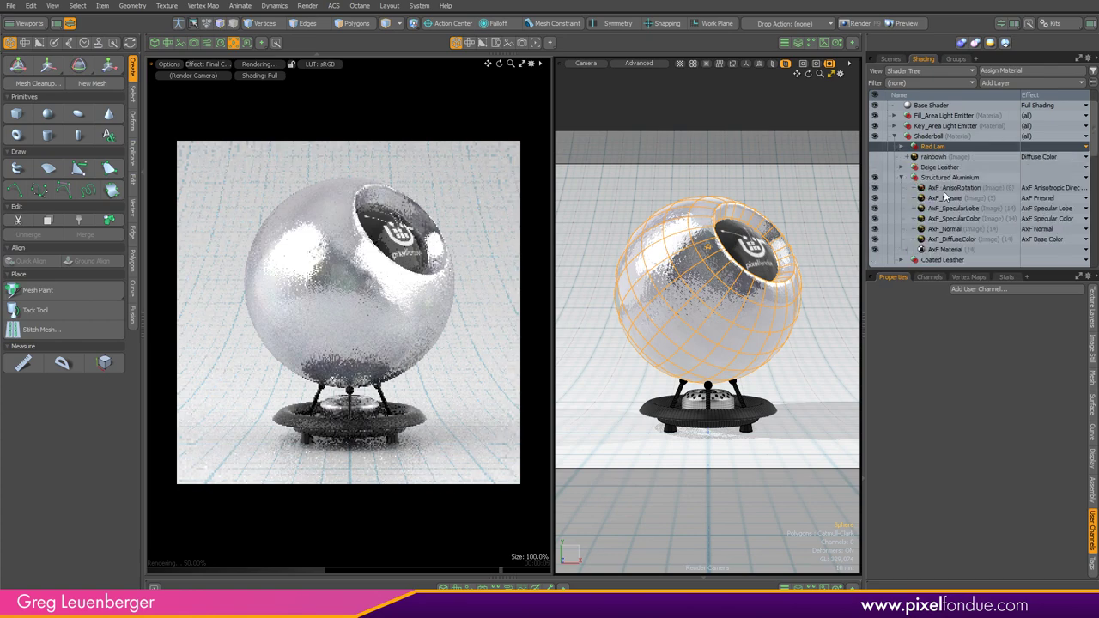
{"action": "left_click", "coordinate": [947, 251]}
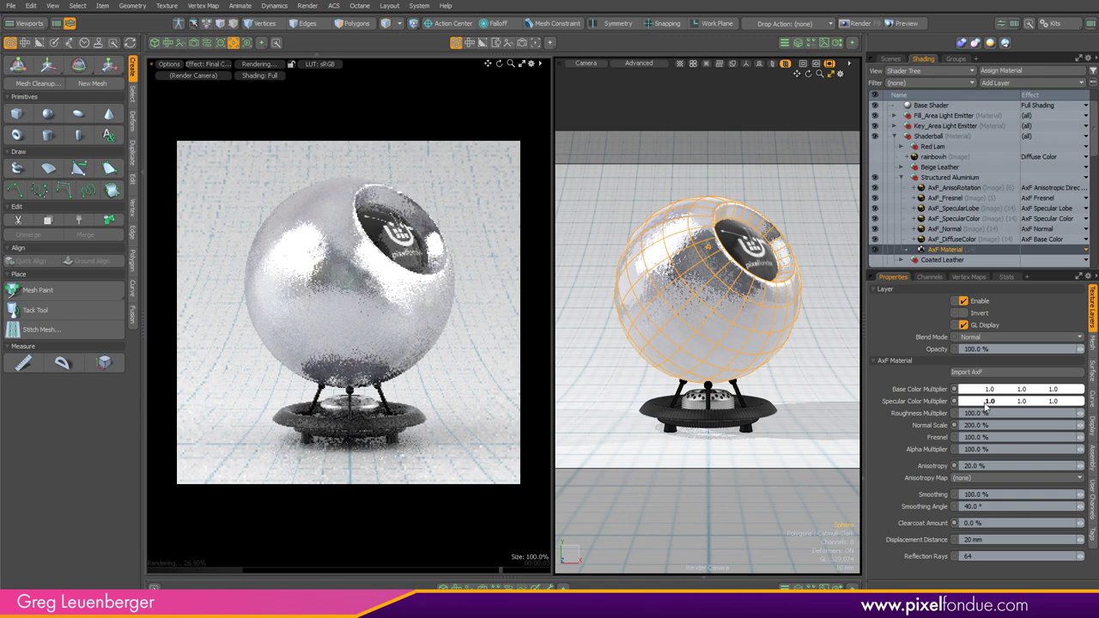
Step: Set the AxF Material's specular and base colour multipliers to red
{"action": "left_click", "coordinate": [986, 401]}
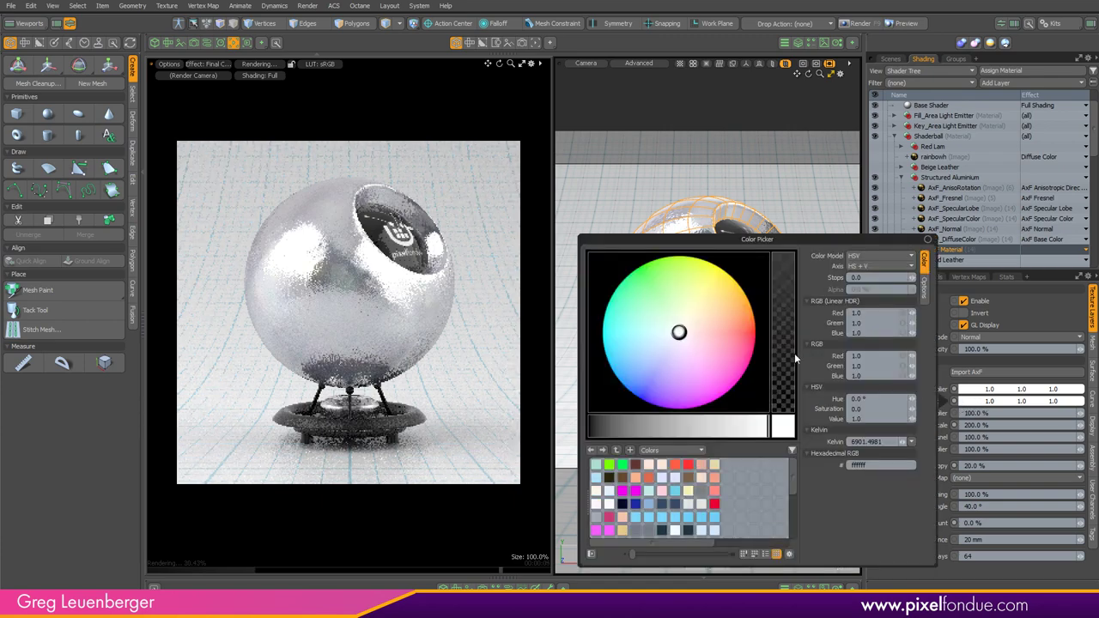
{"action": "left_click_drag", "start_coordinate": [725, 337], "coordinate": [755, 333]}
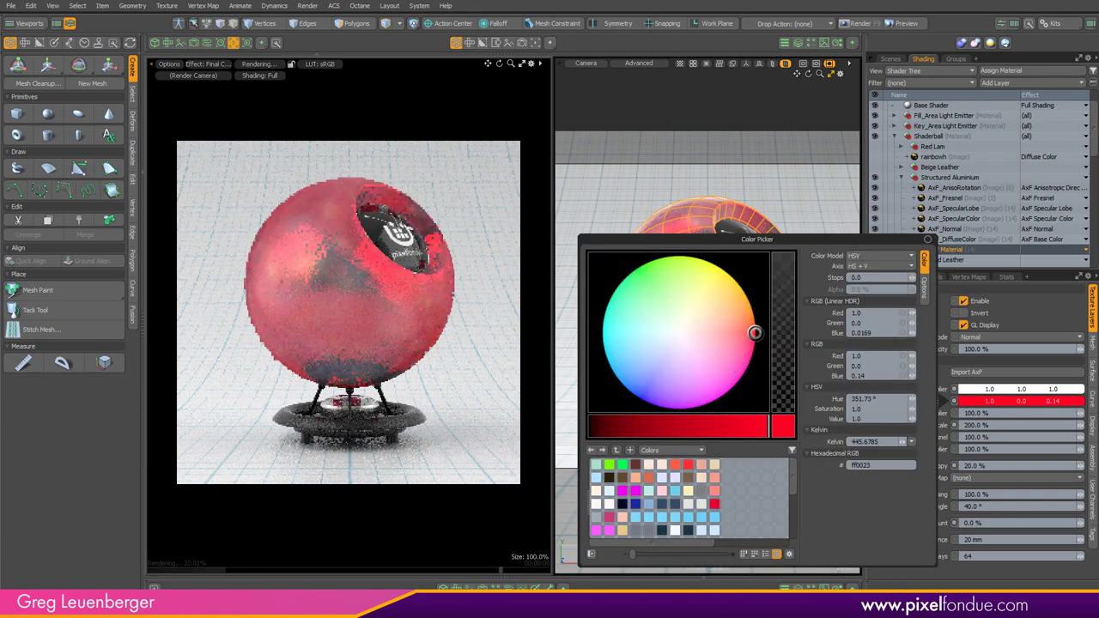
{"action": "left_click", "coordinate": [986, 389]}
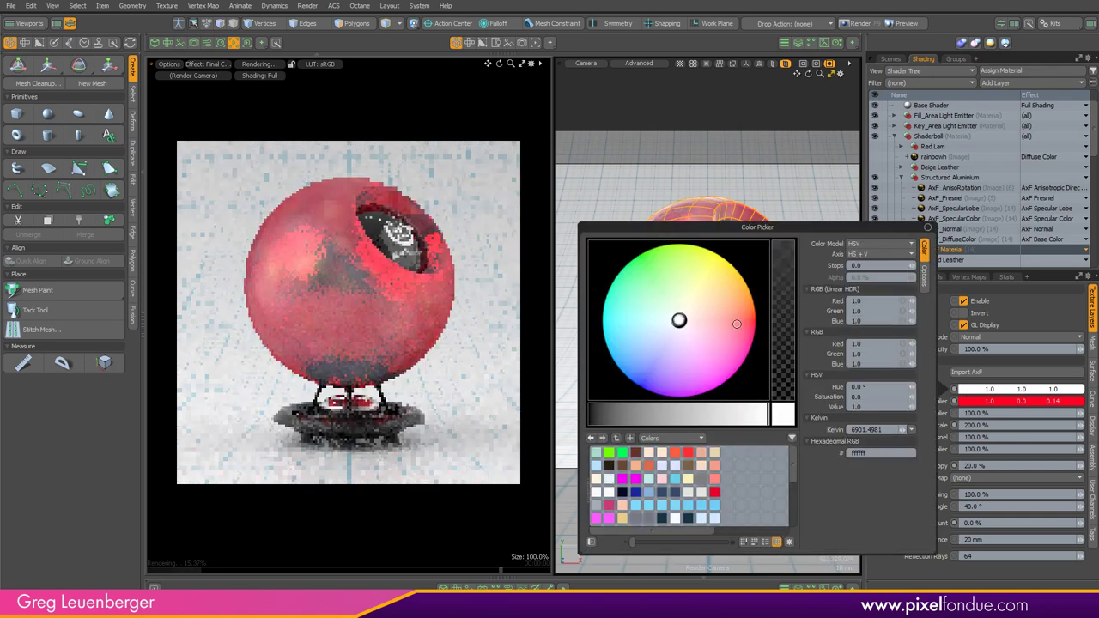
{"action": "left_click_drag", "start_coordinate": [739, 324], "coordinate": [753, 316]}
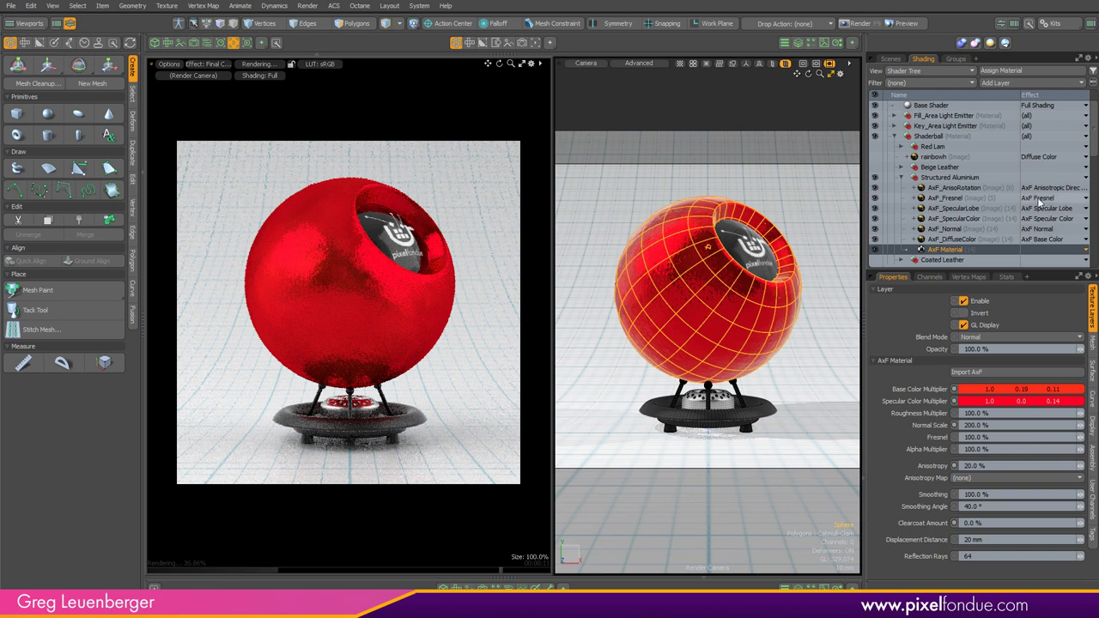
{"action": "left_click", "coordinate": [946, 249], "text": "ctrl"}
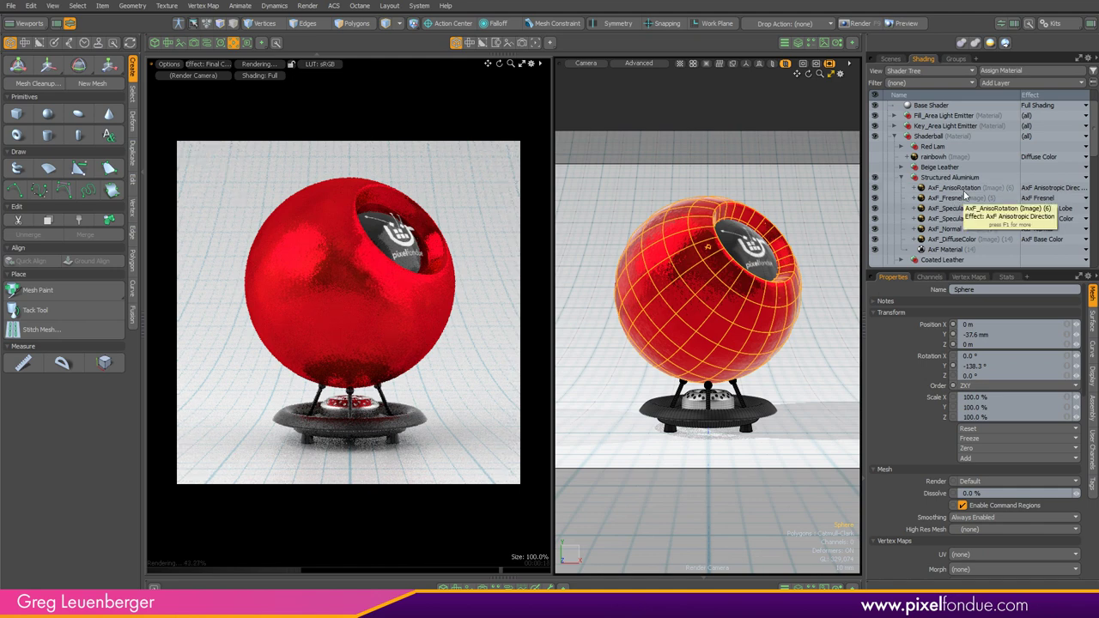
Step: Collapse Structured Aluminium, enable and expand Purple and White Fabric, then deselect the sphere
{"action": "left_click", "coordinate": [903, 178]}
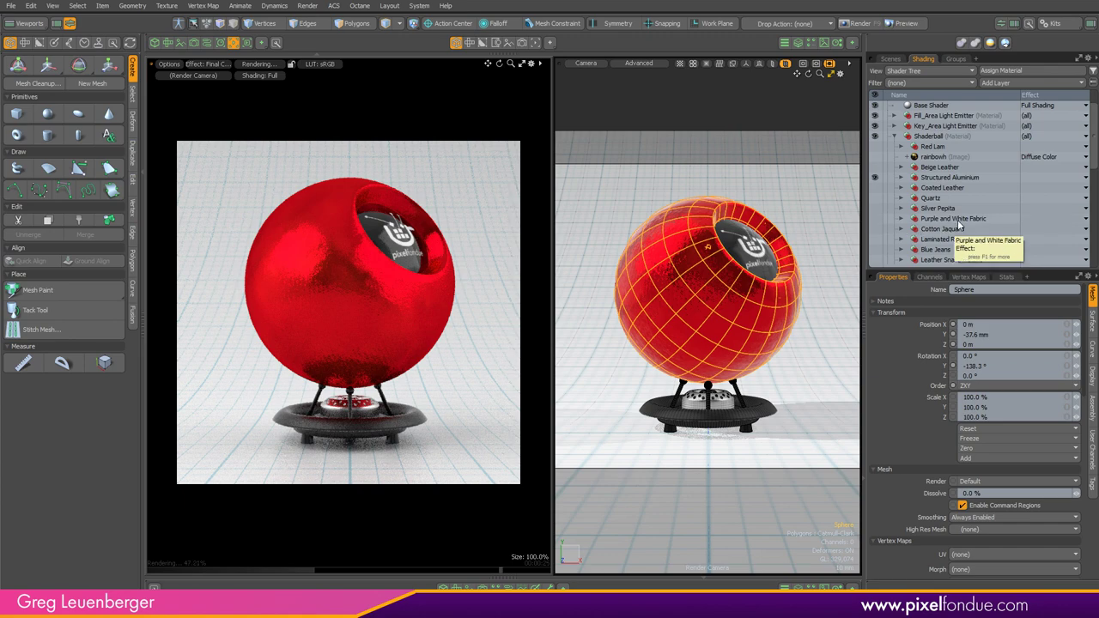
{"action": "left_click", "coordinate": [875, 218]}
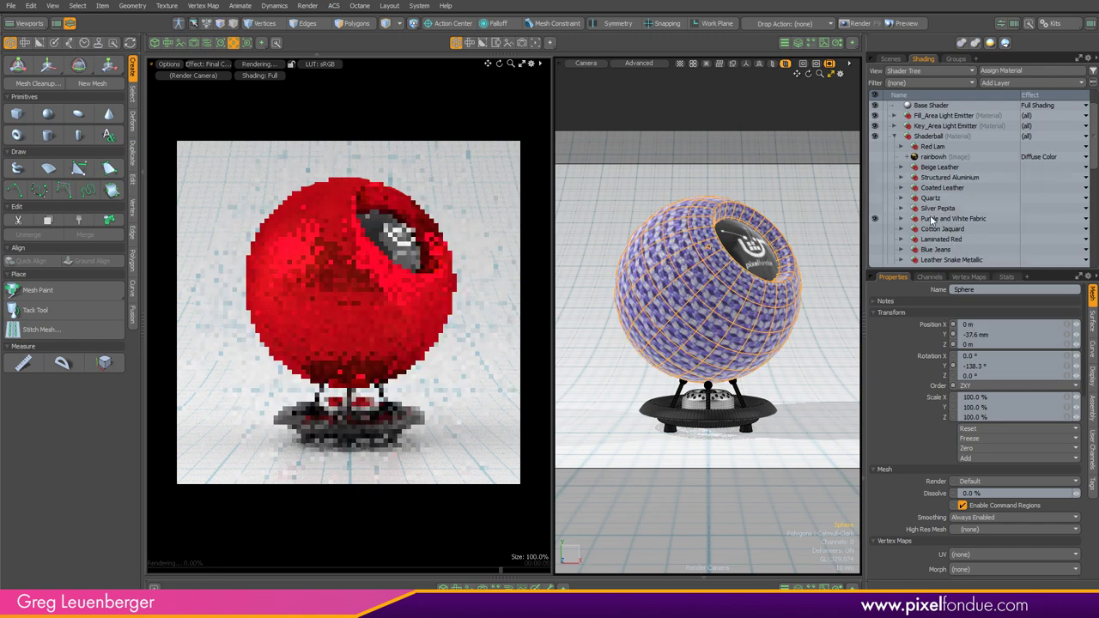
{"action": "left_click", "coordinate": [901, 219]}
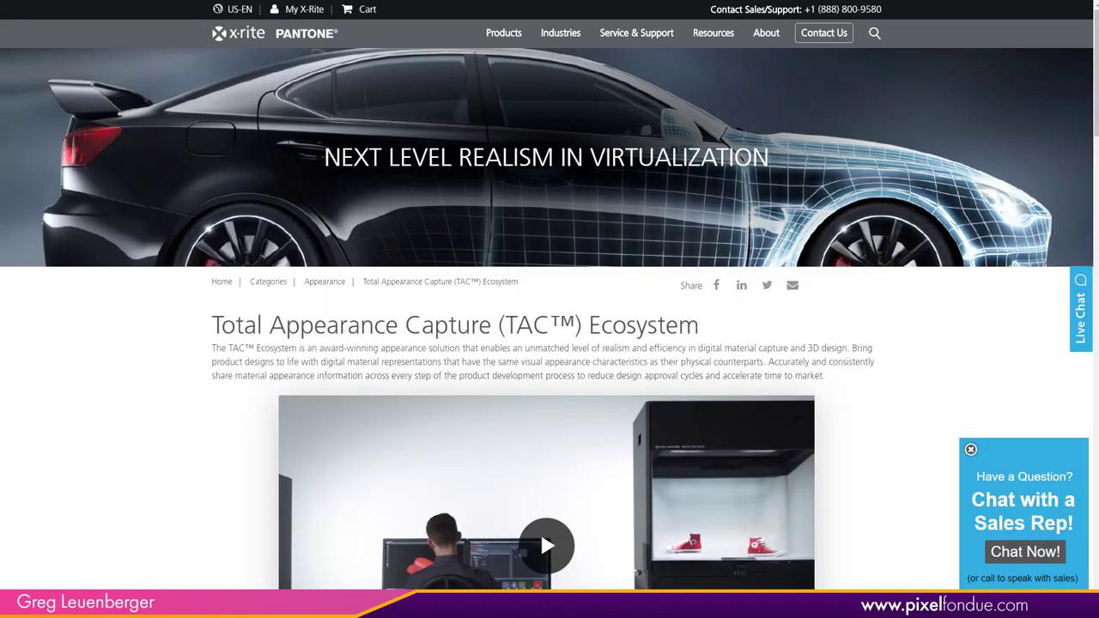
{"action": "scroll", "coordinate": [550, 343], "scroll_direction": "down", "scroll_amount": 10}
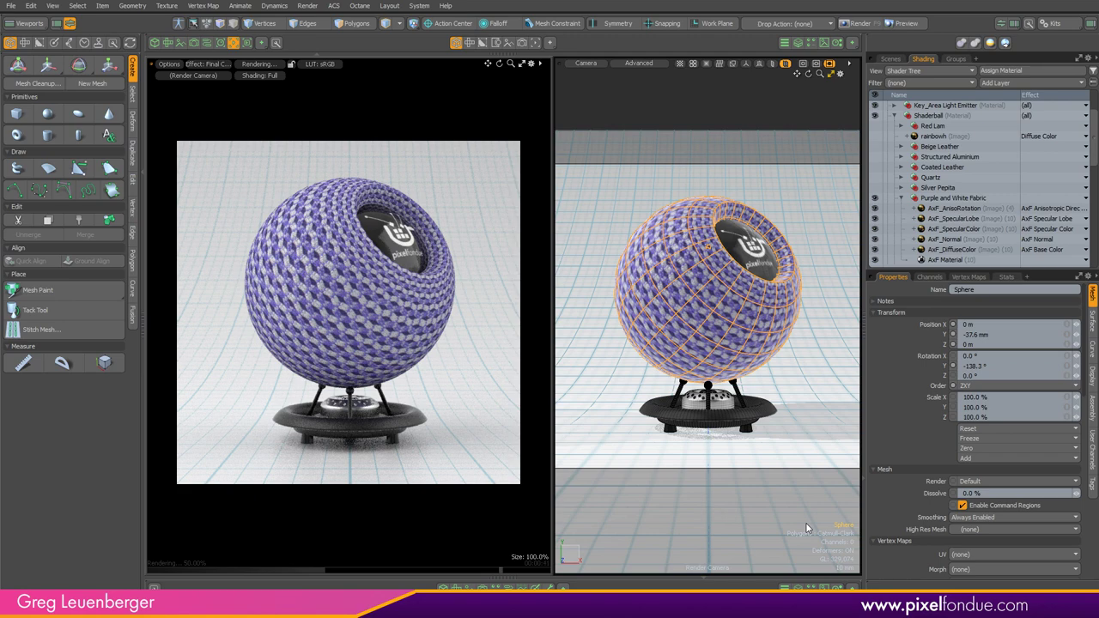
{"action": "left_click", "coordinate": [681, 86]}
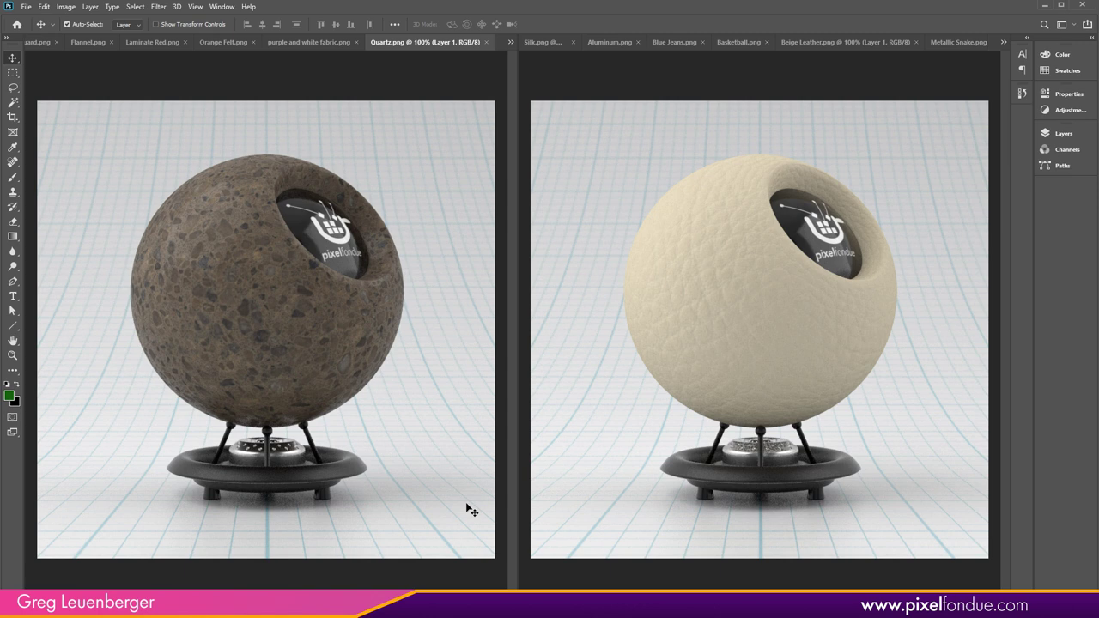
Step: Flip between the purple and white fabric.png render and the Blue Jeans, Silk, Aluminum and Beige Leather renders
{"action": "left_click", "coordinate": [336, 43]}
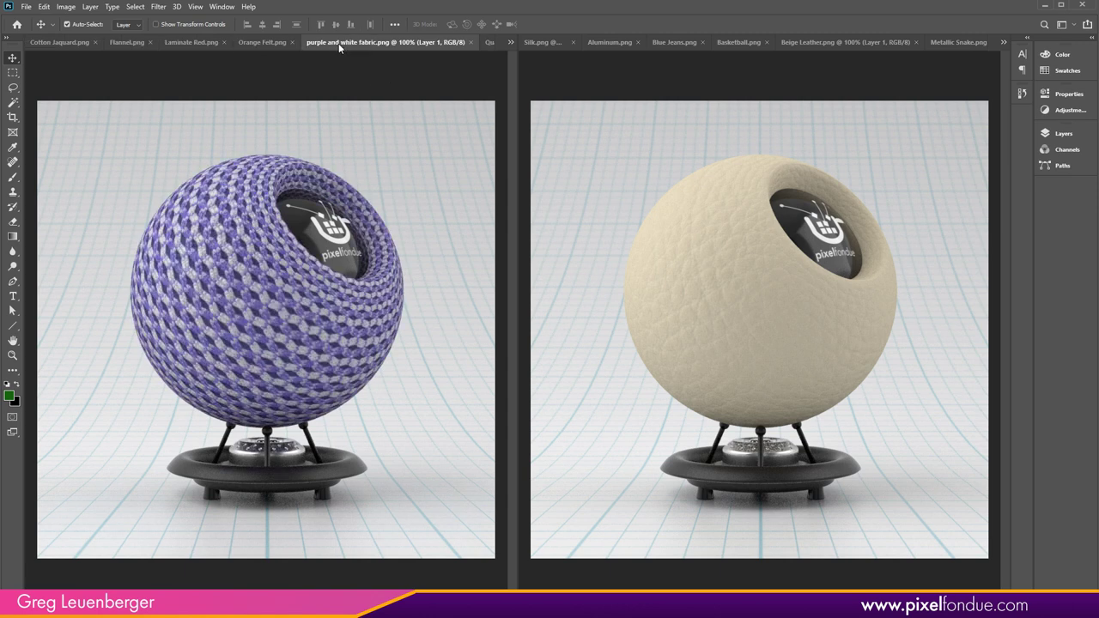
{"action": "left_click", "coordinate": [677, 42]}
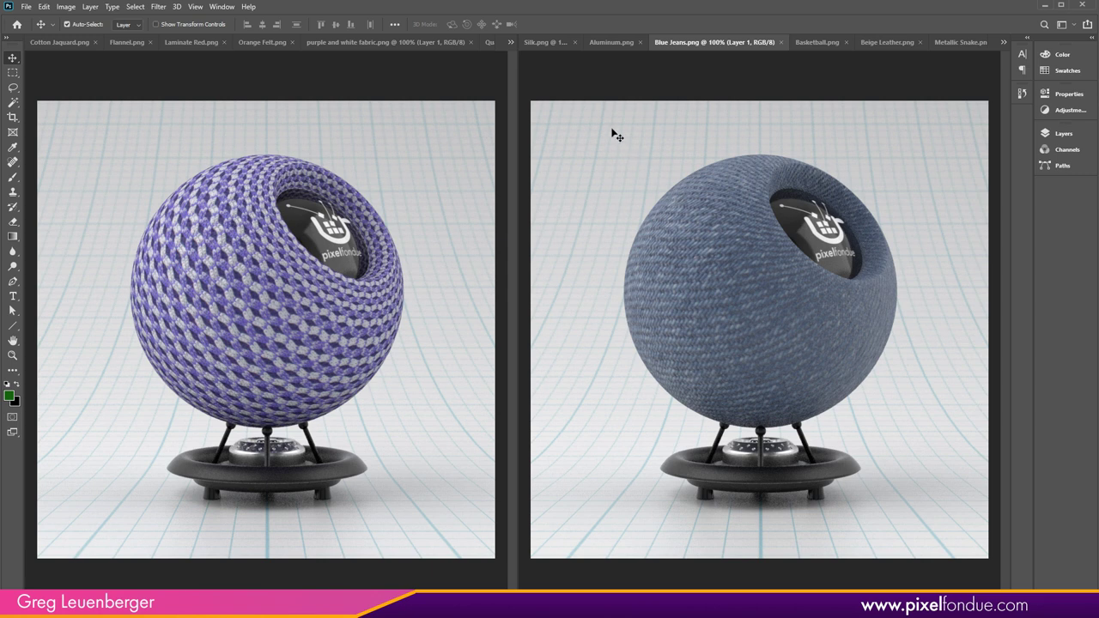
{"action": "left_click", "coordinate": [544, 43]}
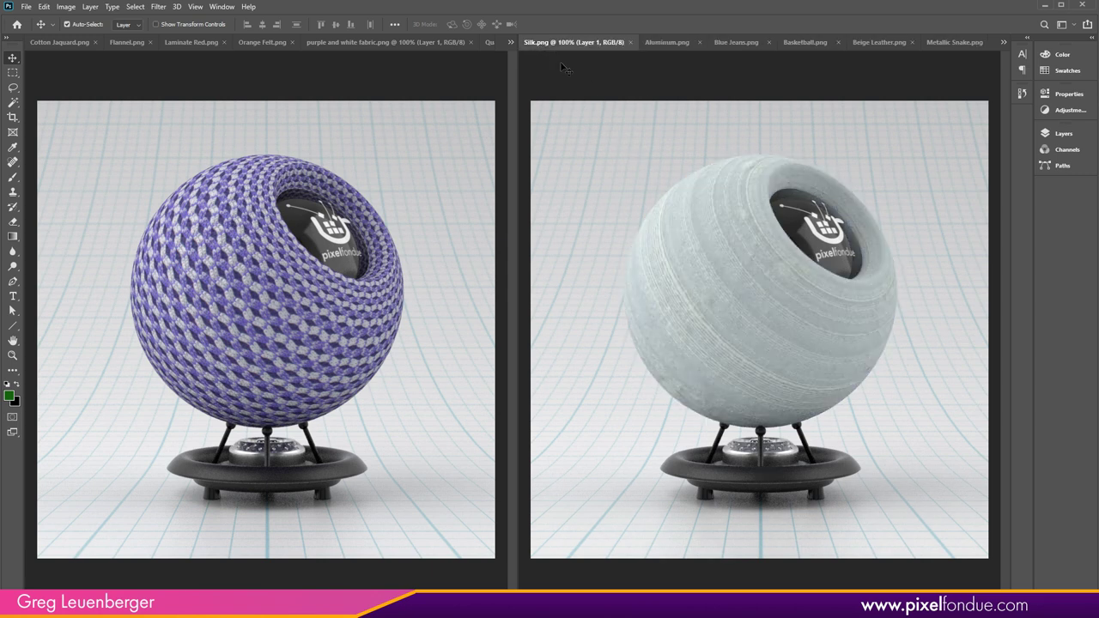
{"action": "left_click", "coordinate": [679, 44]}
{"action": "left_click", "coordinate": [893, 45]}
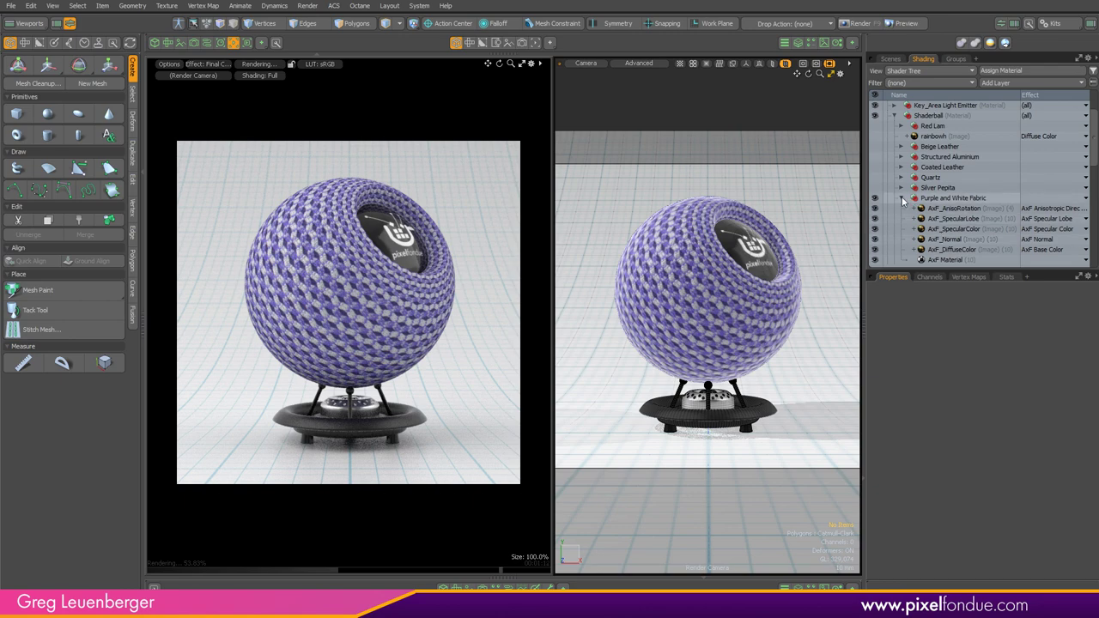
Step: Collapse and hide Purple and White Fabric, and enable the Orange Felt material instead
{"action": "left_click", "coordinate": [902, 199]}
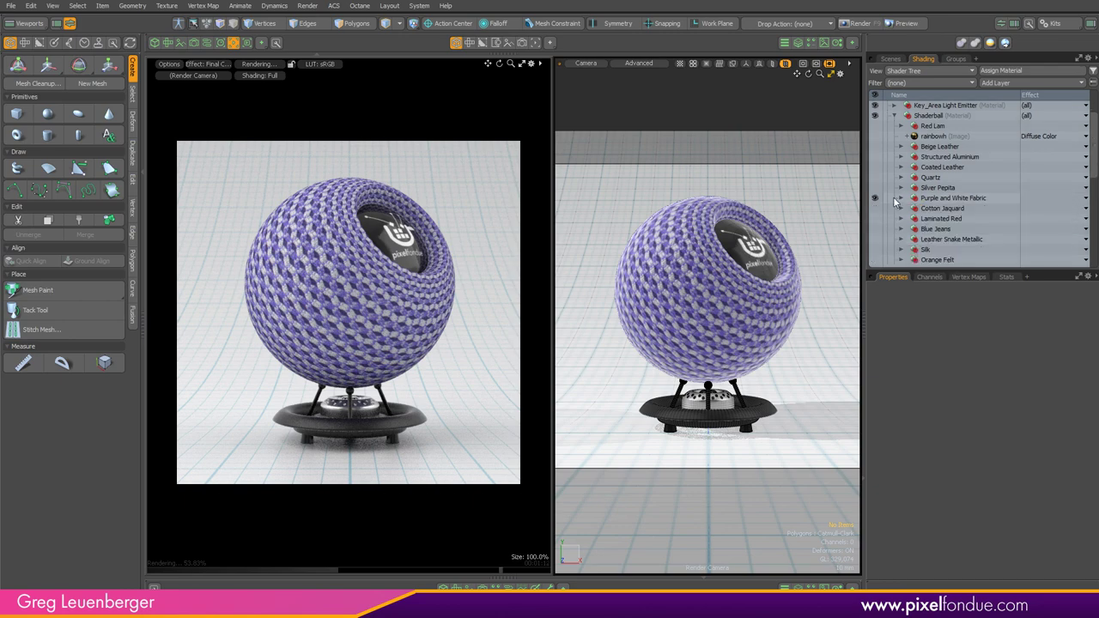
{"action": "left_click", "coordinate": [876, 259]}
{"action": "left_click", "coordinate": [875, 197]}
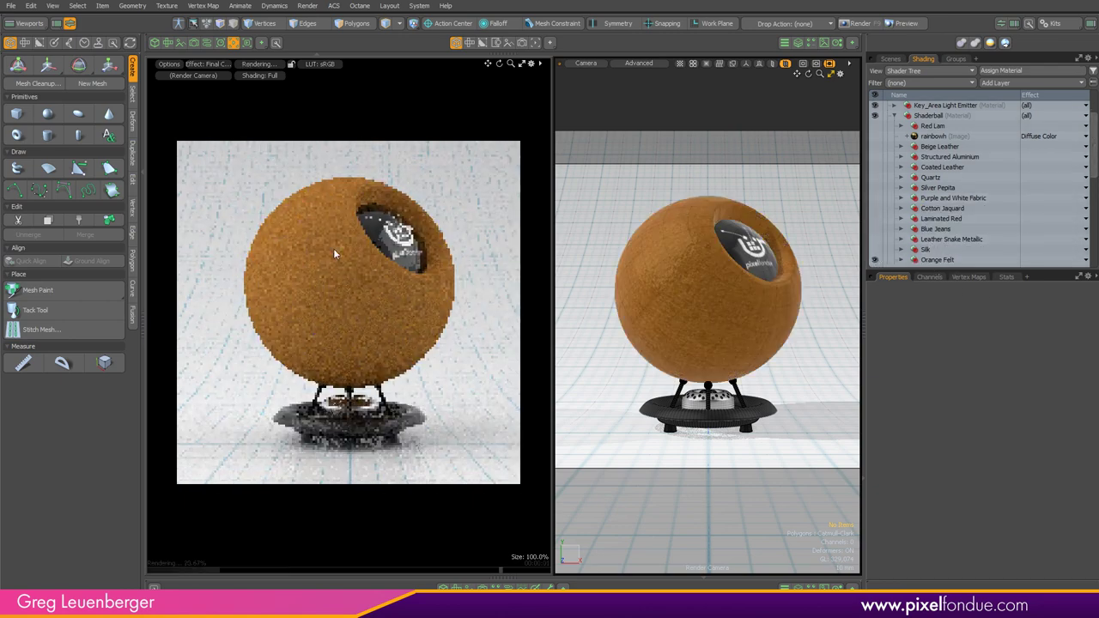
Step: Enlarge the Shader Tree, expand Orange Felt and select its AxF_DiffuseColor layer
{"action": "left_click_drag", "start_coordinate": [988, 272], "coordinate": [989, 337]}
{"action": "left_click", "coordinate": [901, 259]}
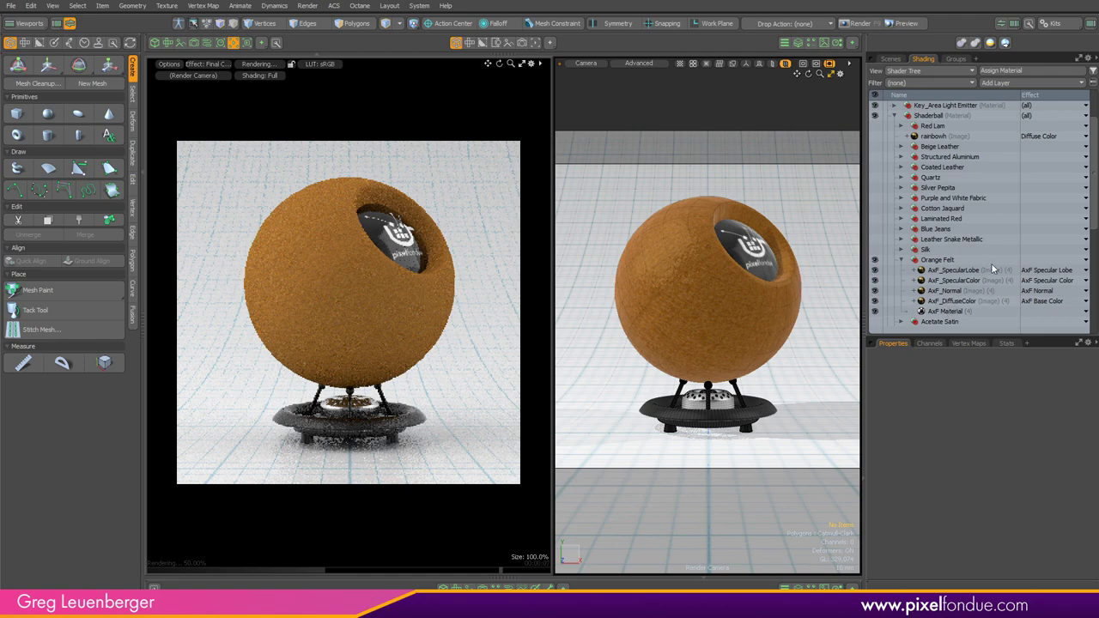
{"action": "left_click", "coordinate": [951, 302]}
{"action": "left_click", "coordinate": [1003, 83]}
Step: Add a Process layer above AxF_DiffuseColor with Effect AxF Base Color and Hue 90
{"action": "mouse_move", "coordinate": [1001, 97]}
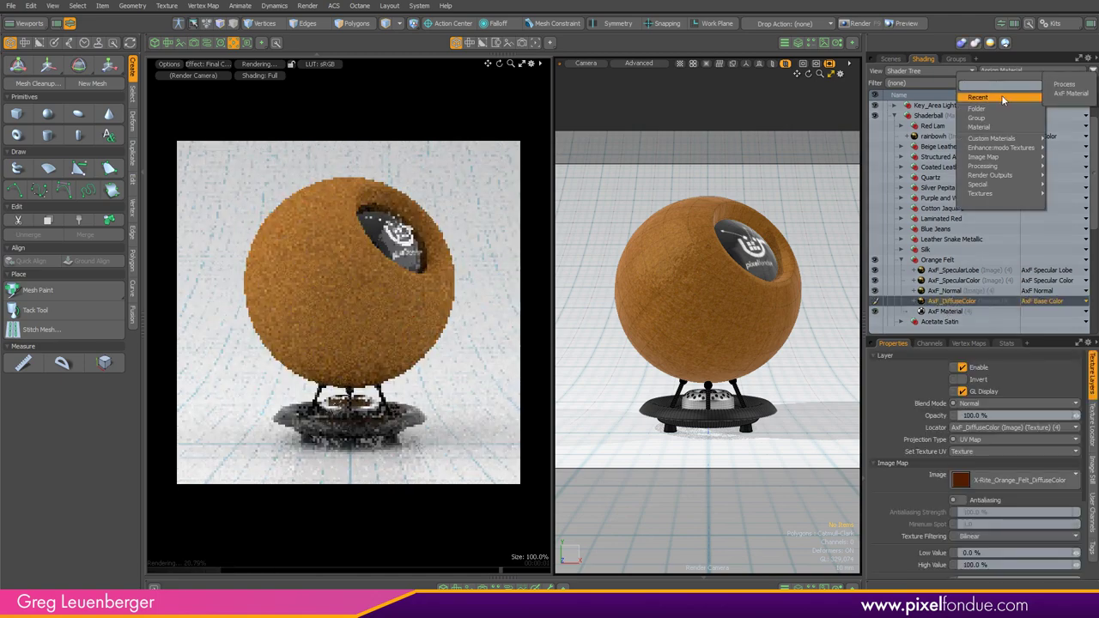
{"action": "left_click", "coordinate": [1064, 84]}
{"action": "left_click_drag", "start_coordinate": [940, 270], "coordinate": [960, 311]}
{"action": "left_click", "coordinate": [1046, 302]}
{"action": "left_click", "coordinate": [1094, 301]}
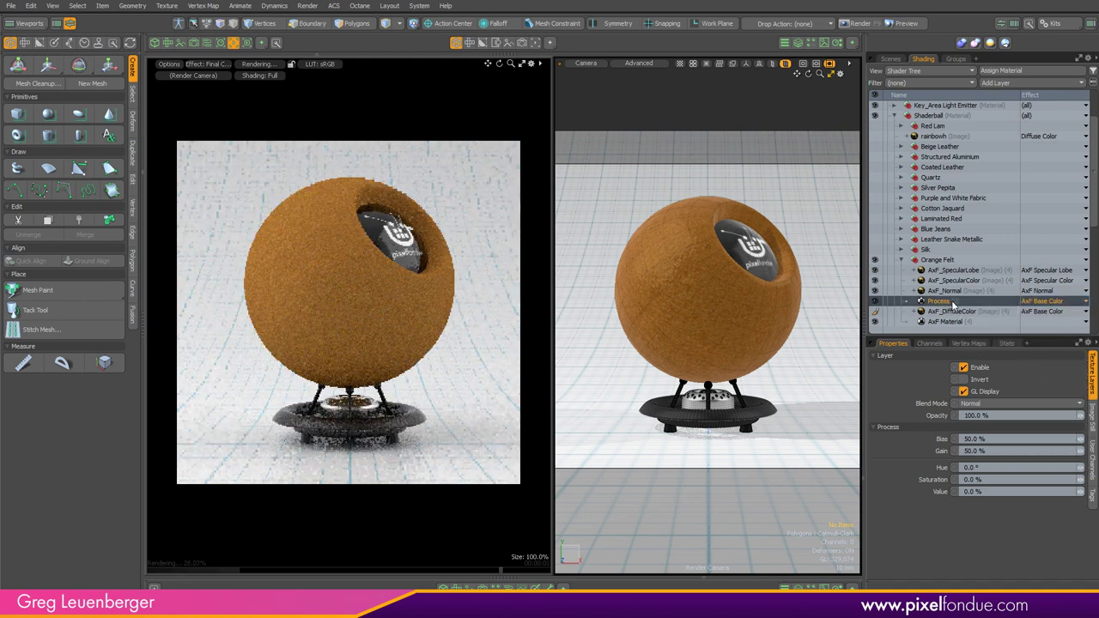
{"action": "left_click", "coordinate": [999, 467]}
{"action": "type", "text": "90"}
{"action": "key", "text": "Return"}
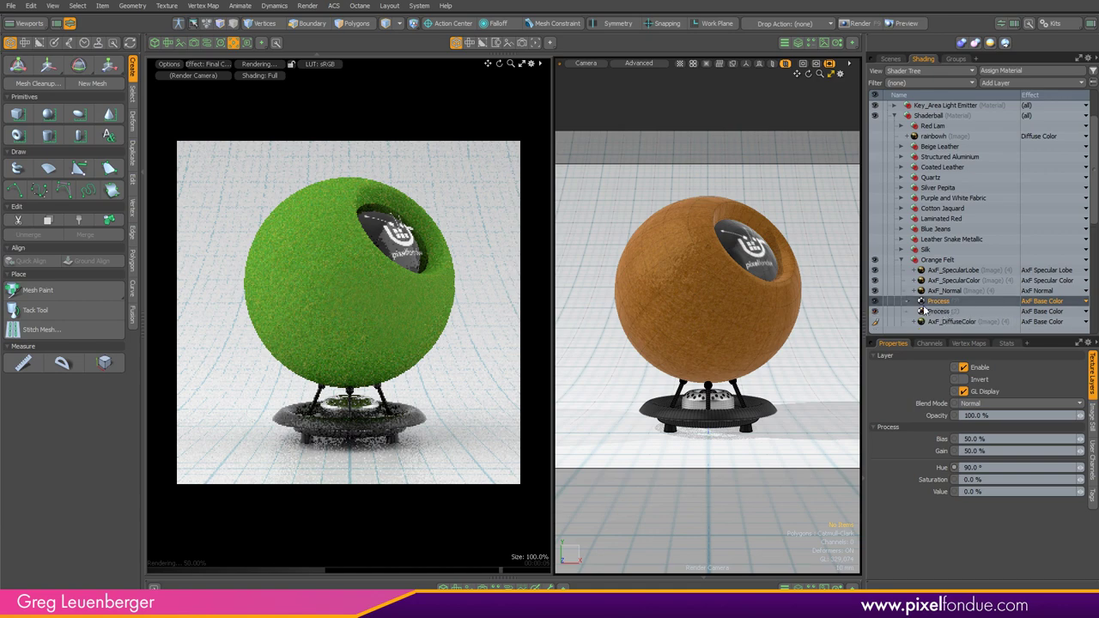
Step: Place a copy of the Process layer above AxF_SpecularColor with Effect AxF Specular Color
{"action": "left_click_drag", "start_coordinate": [937, 301], "coordinate": [953, 282], "text": "ctrl"}
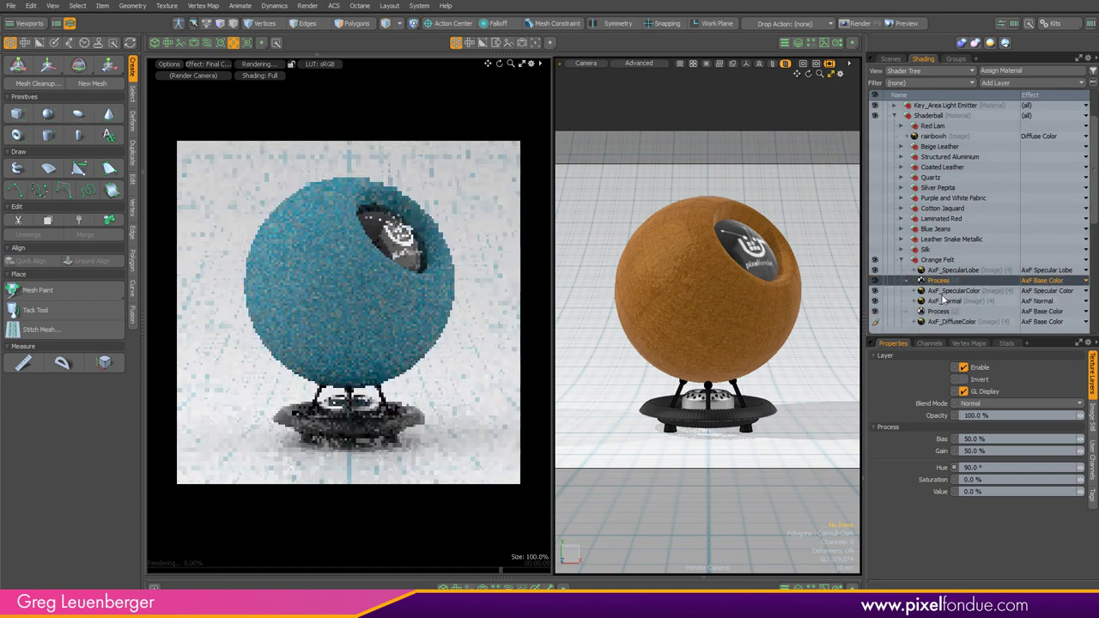
{"action": "left_click", "coordinate": [1041, 281]}
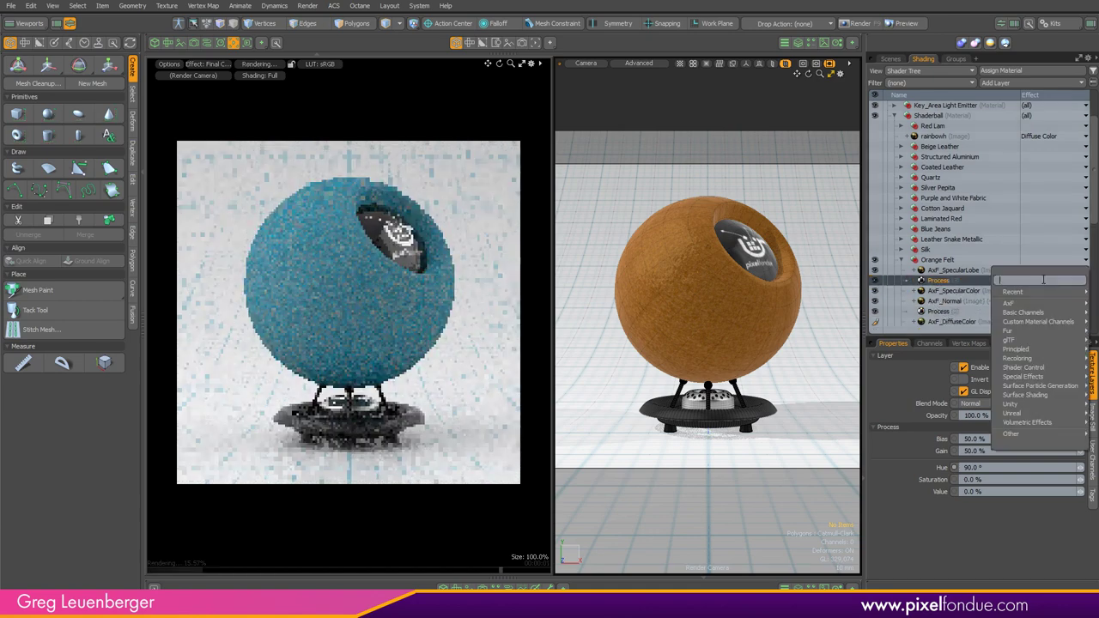
{"action": "left_click", "coordinate": [1090, 290]}
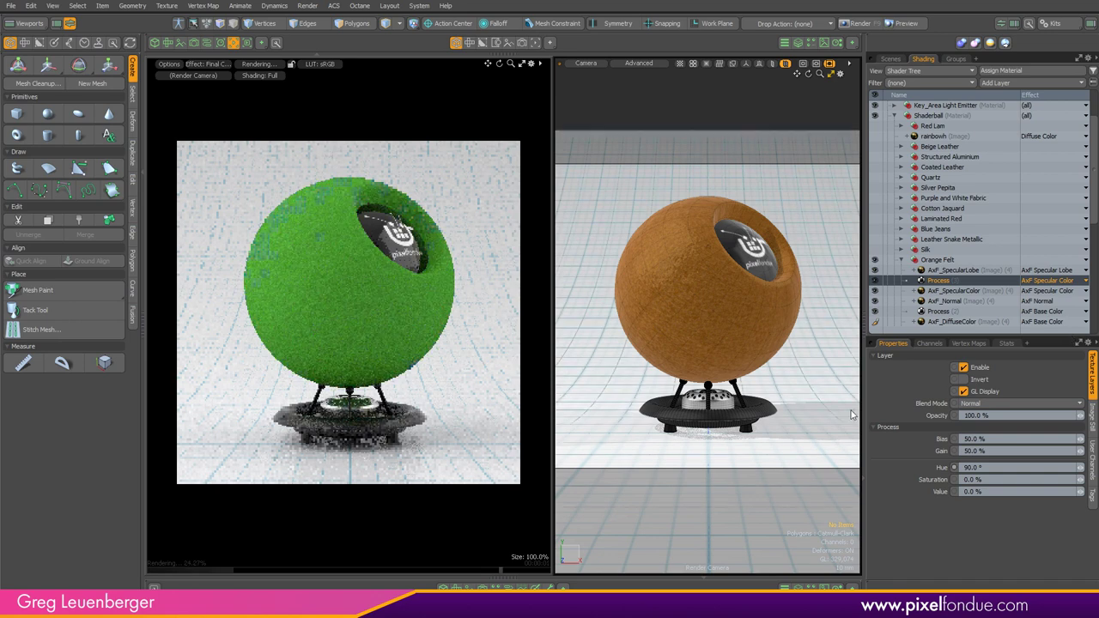